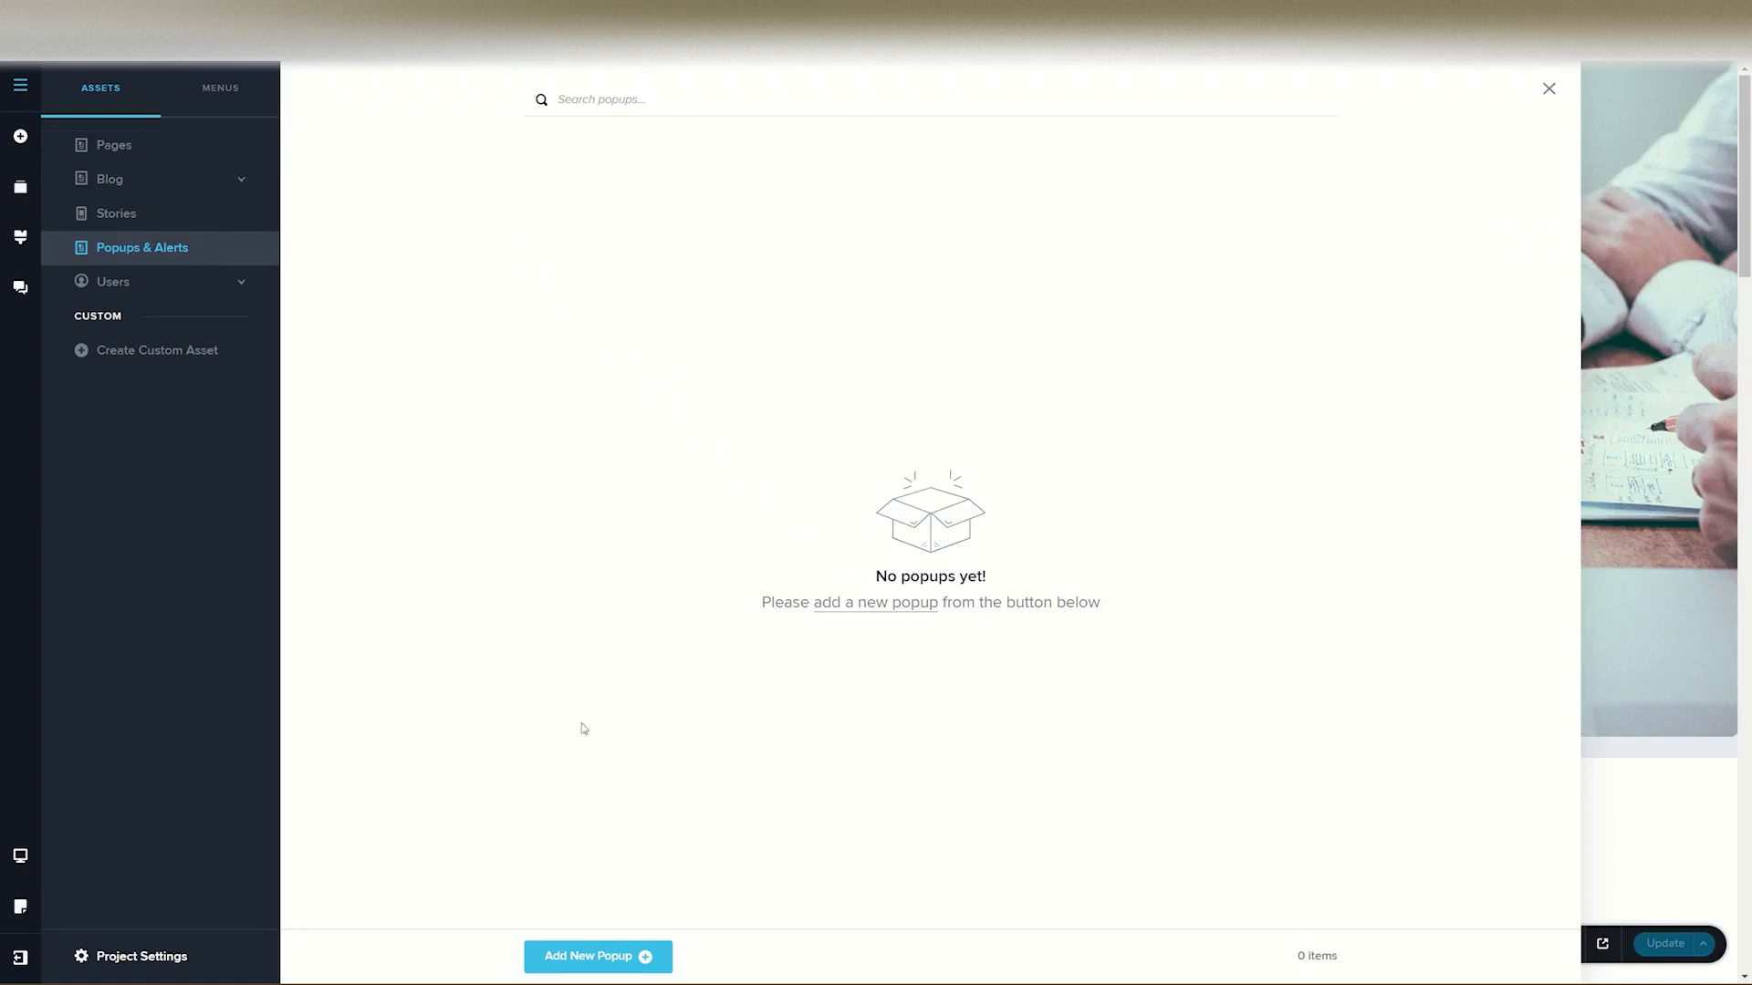
Step: Create a new popup titled "Valentine's Day Special2024", save it and return to the popup list
{"action": "left_click", "coordinate": [610, 954]}
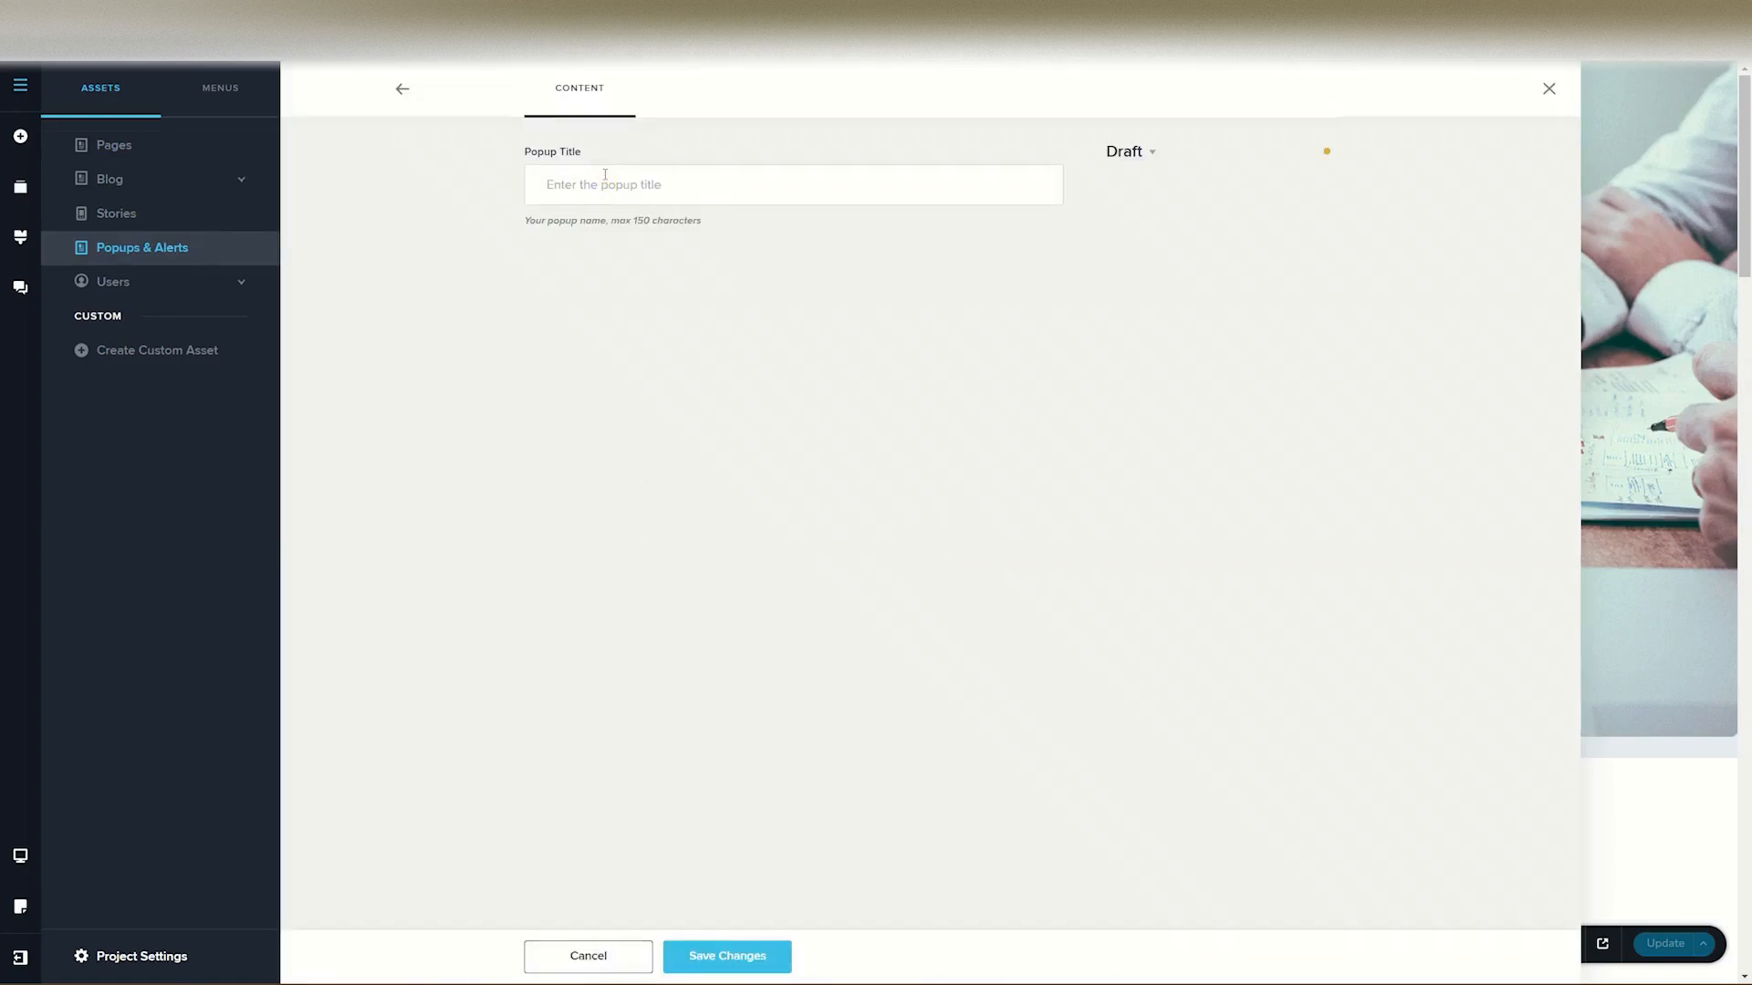
{"action": "type", "text": "Valentine's Day Special2024"}
{"action": "left_click", "coordinate": [756, 955]}
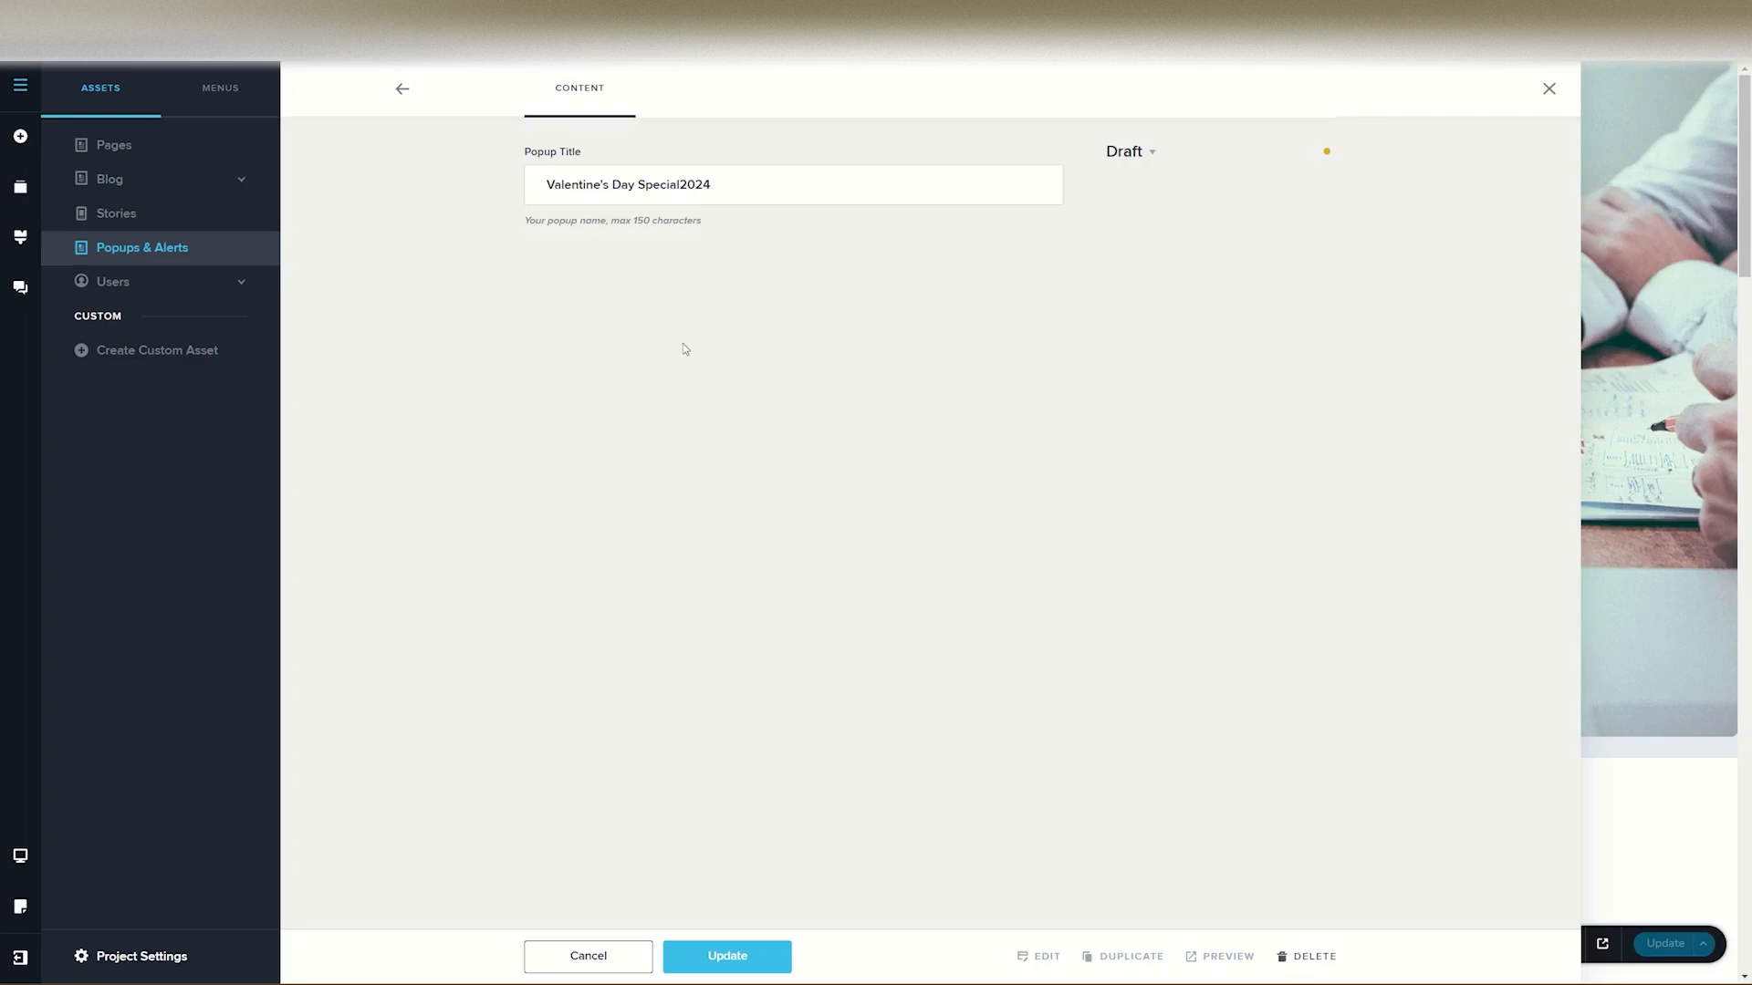
{"action": "left_click", "coordinate": [402, 94]}
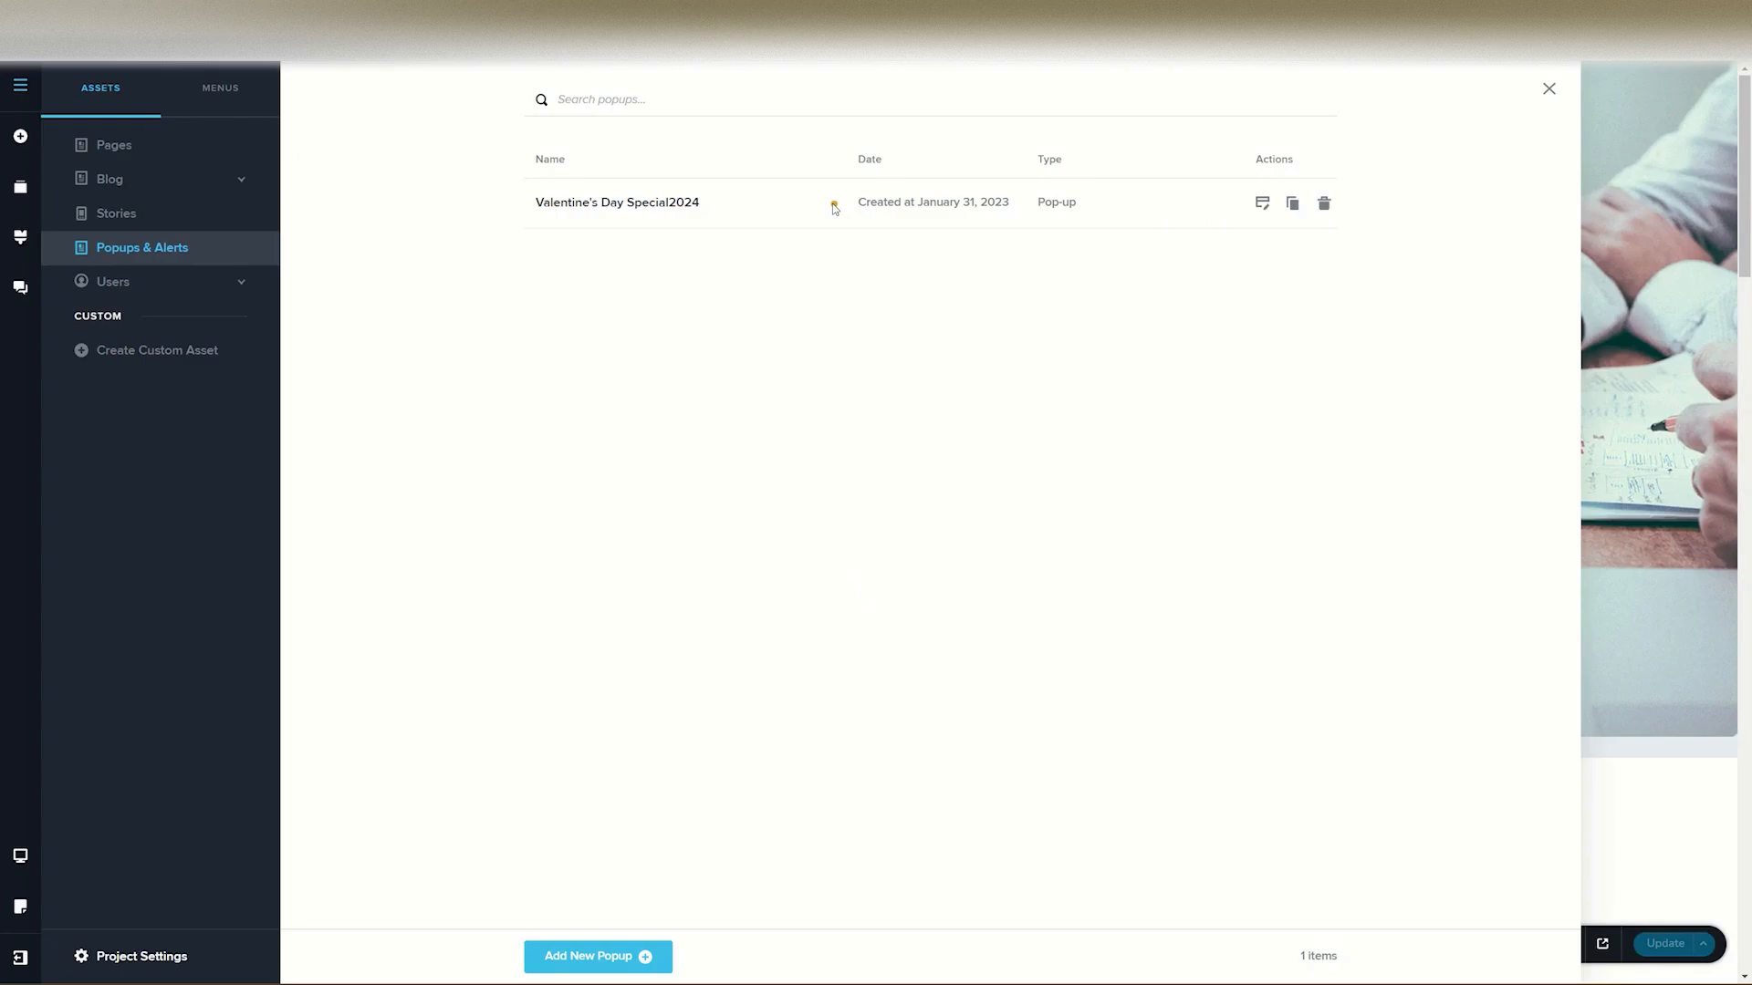
Step: Open the Valentine's popup for editing and insert the Black Friday Deals template with the black-and-white photo background
{"action": "left_click", "coordinate": [1263, 206]}
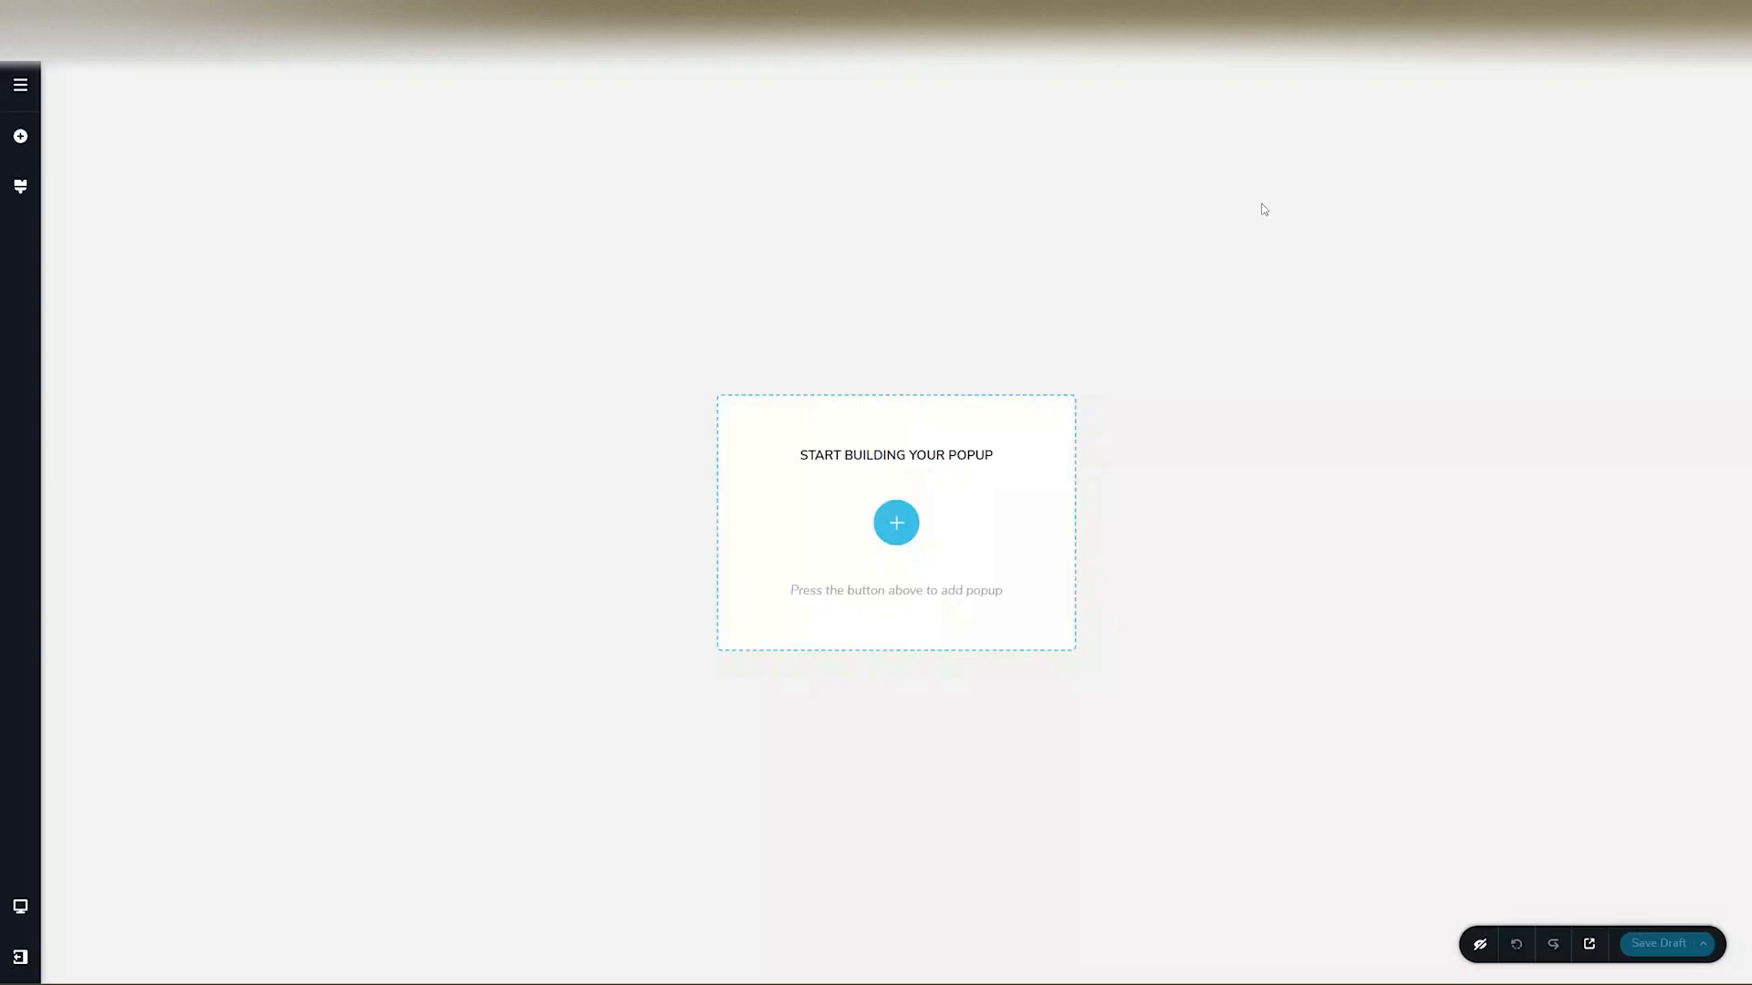
{"action": "left_click", "coordinate": [890, 522]}
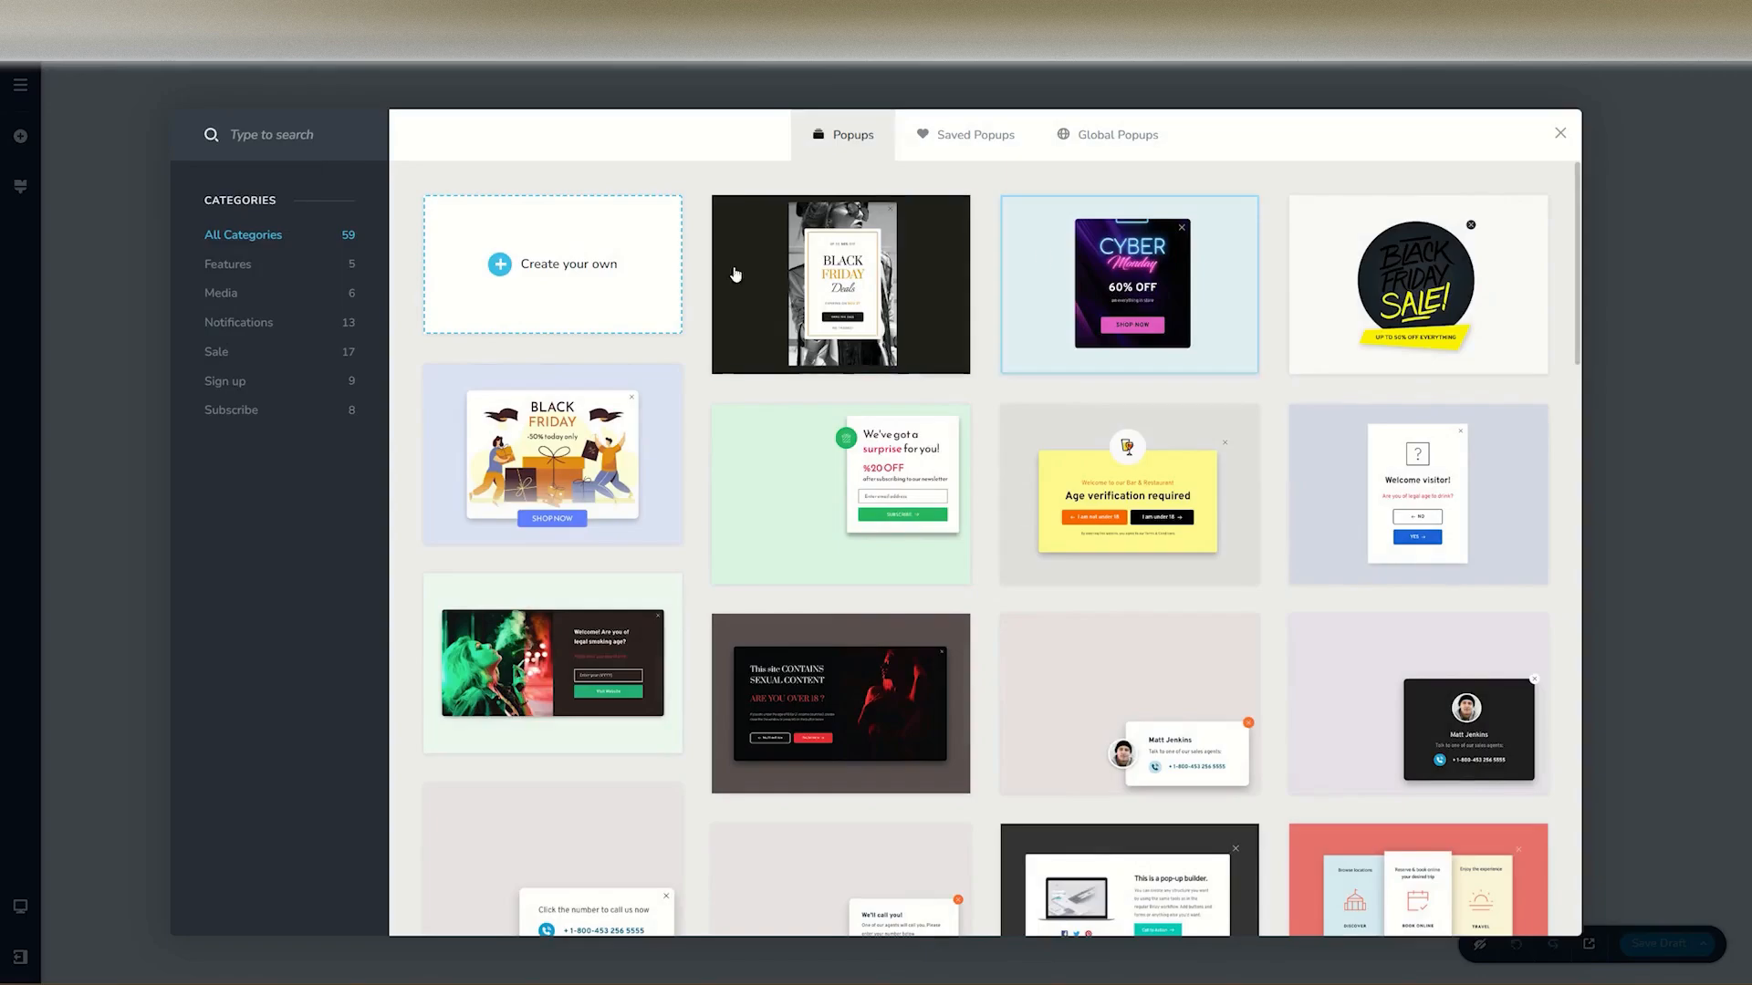
{"action": "left_click", "coordinate": [847, 277]}
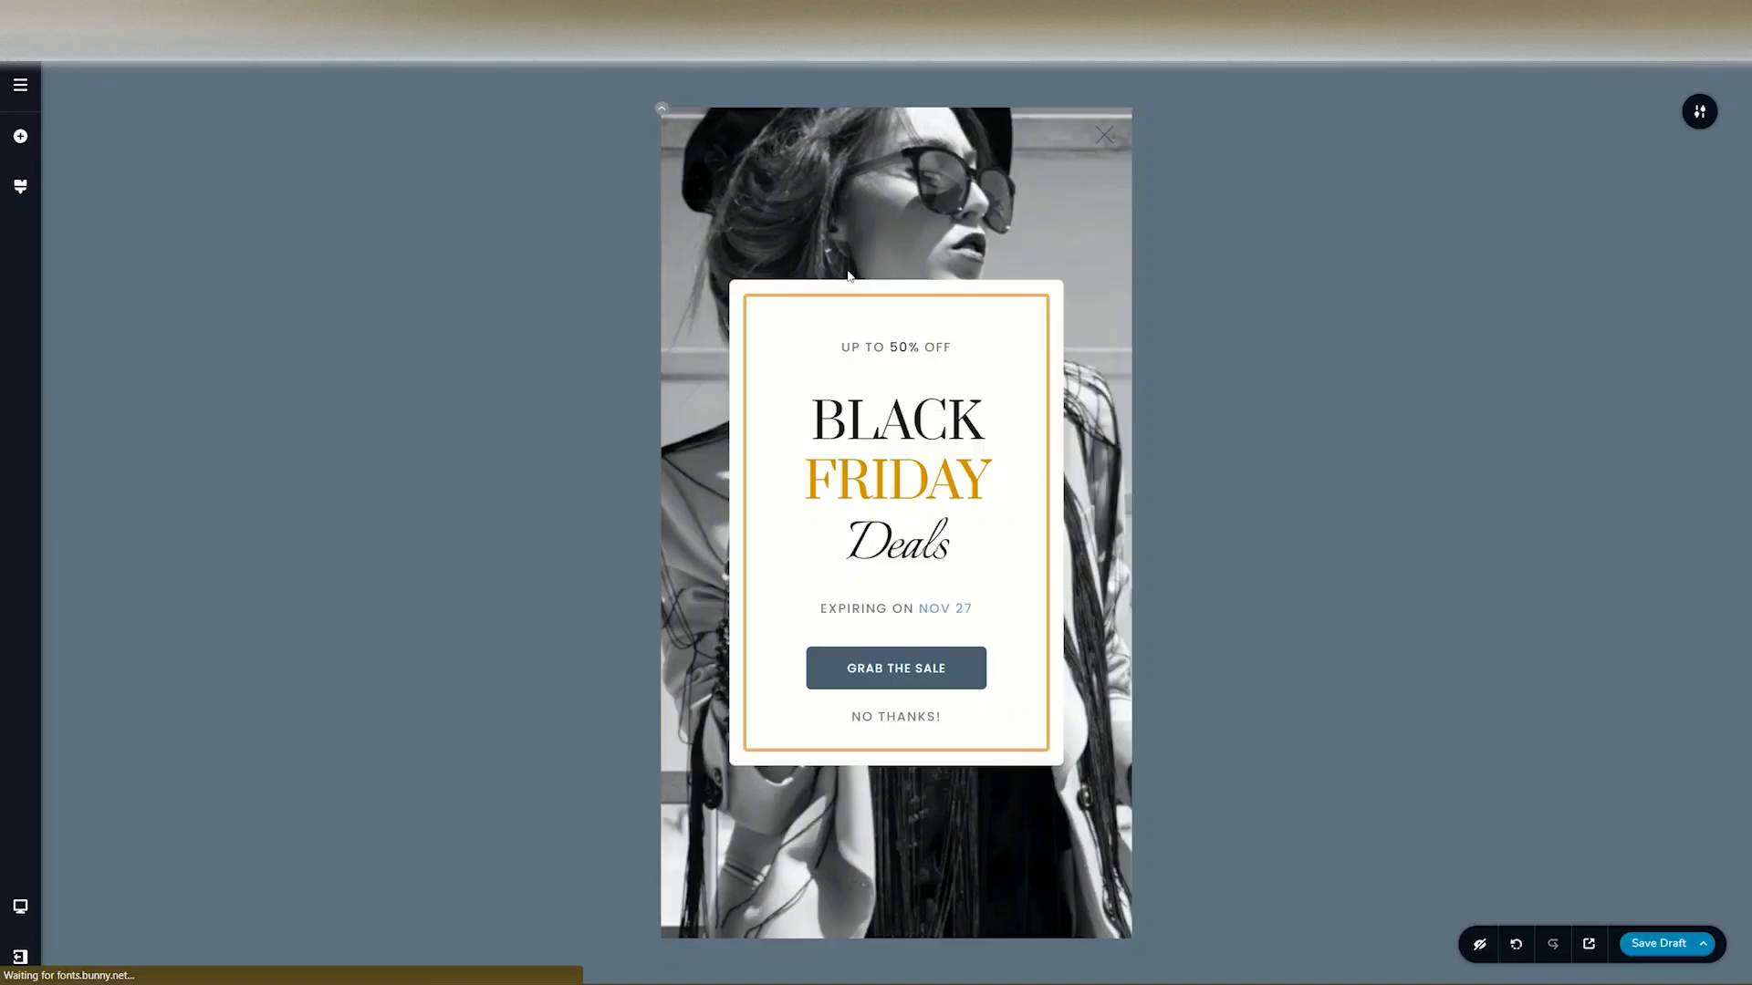
Step: Replace the "BLACK FRIDAY" heading in the popup with "Valentine's"
{"action": "left_click", "coordinate": [875, 427]}
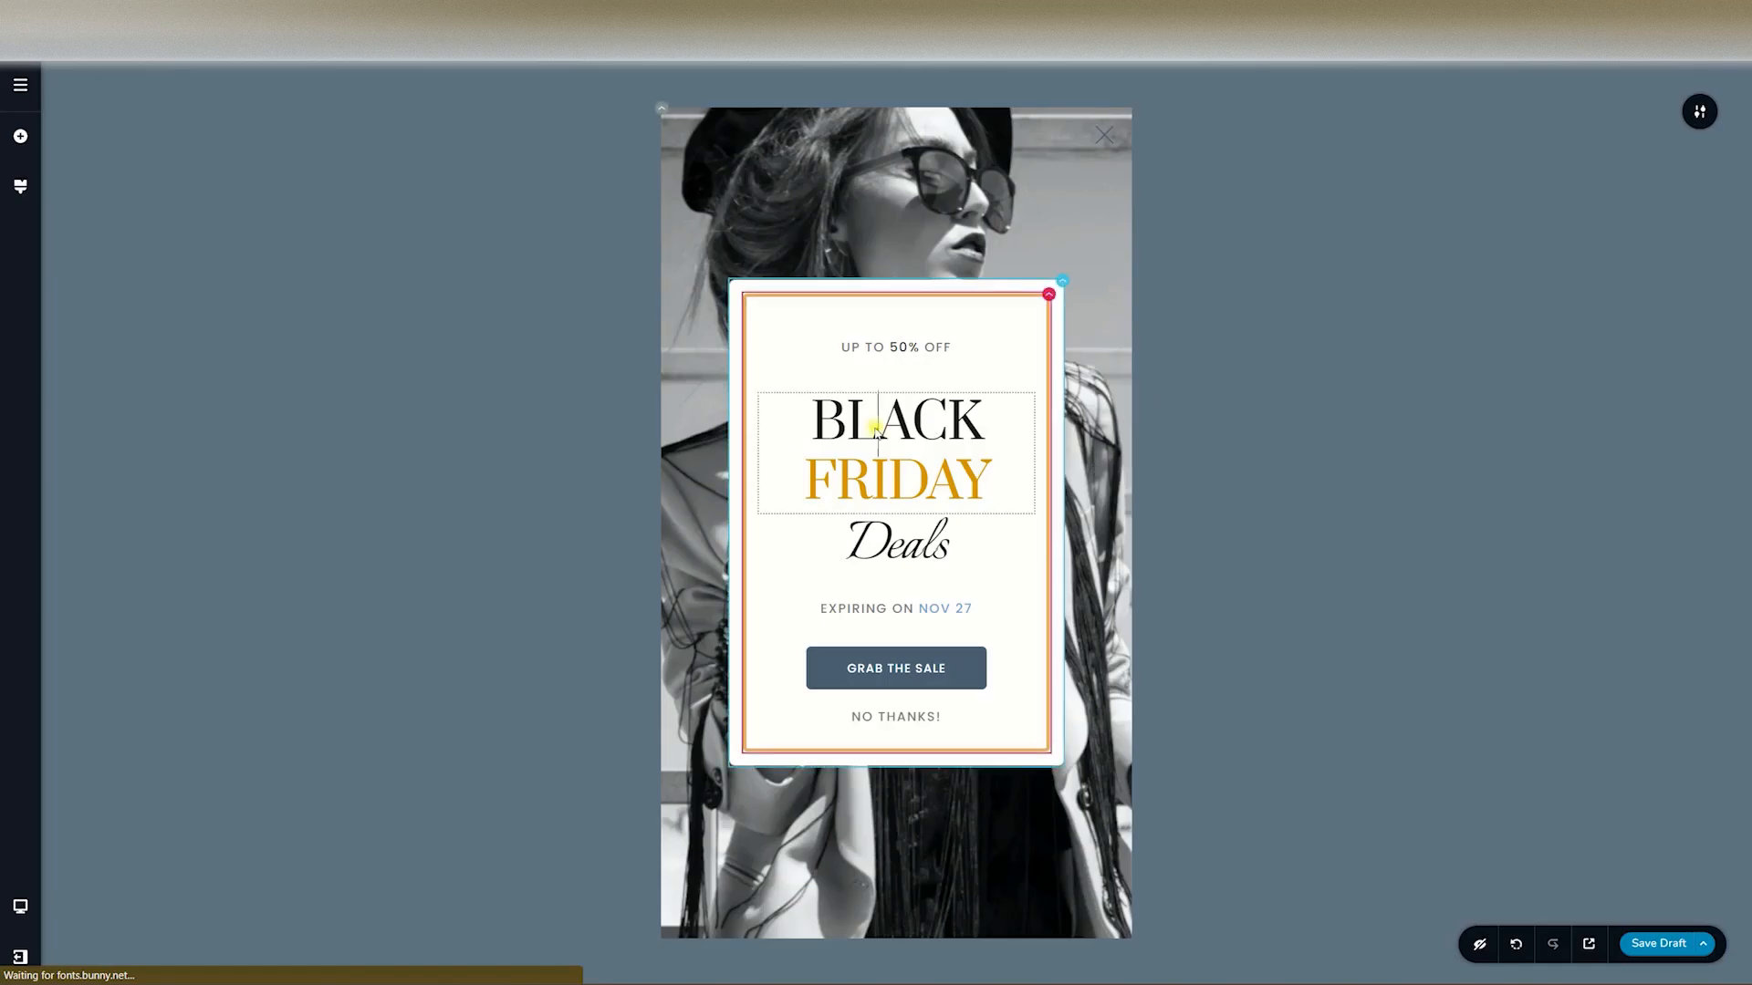
{"action": "triple_click", "coordinate": [874, 427]}
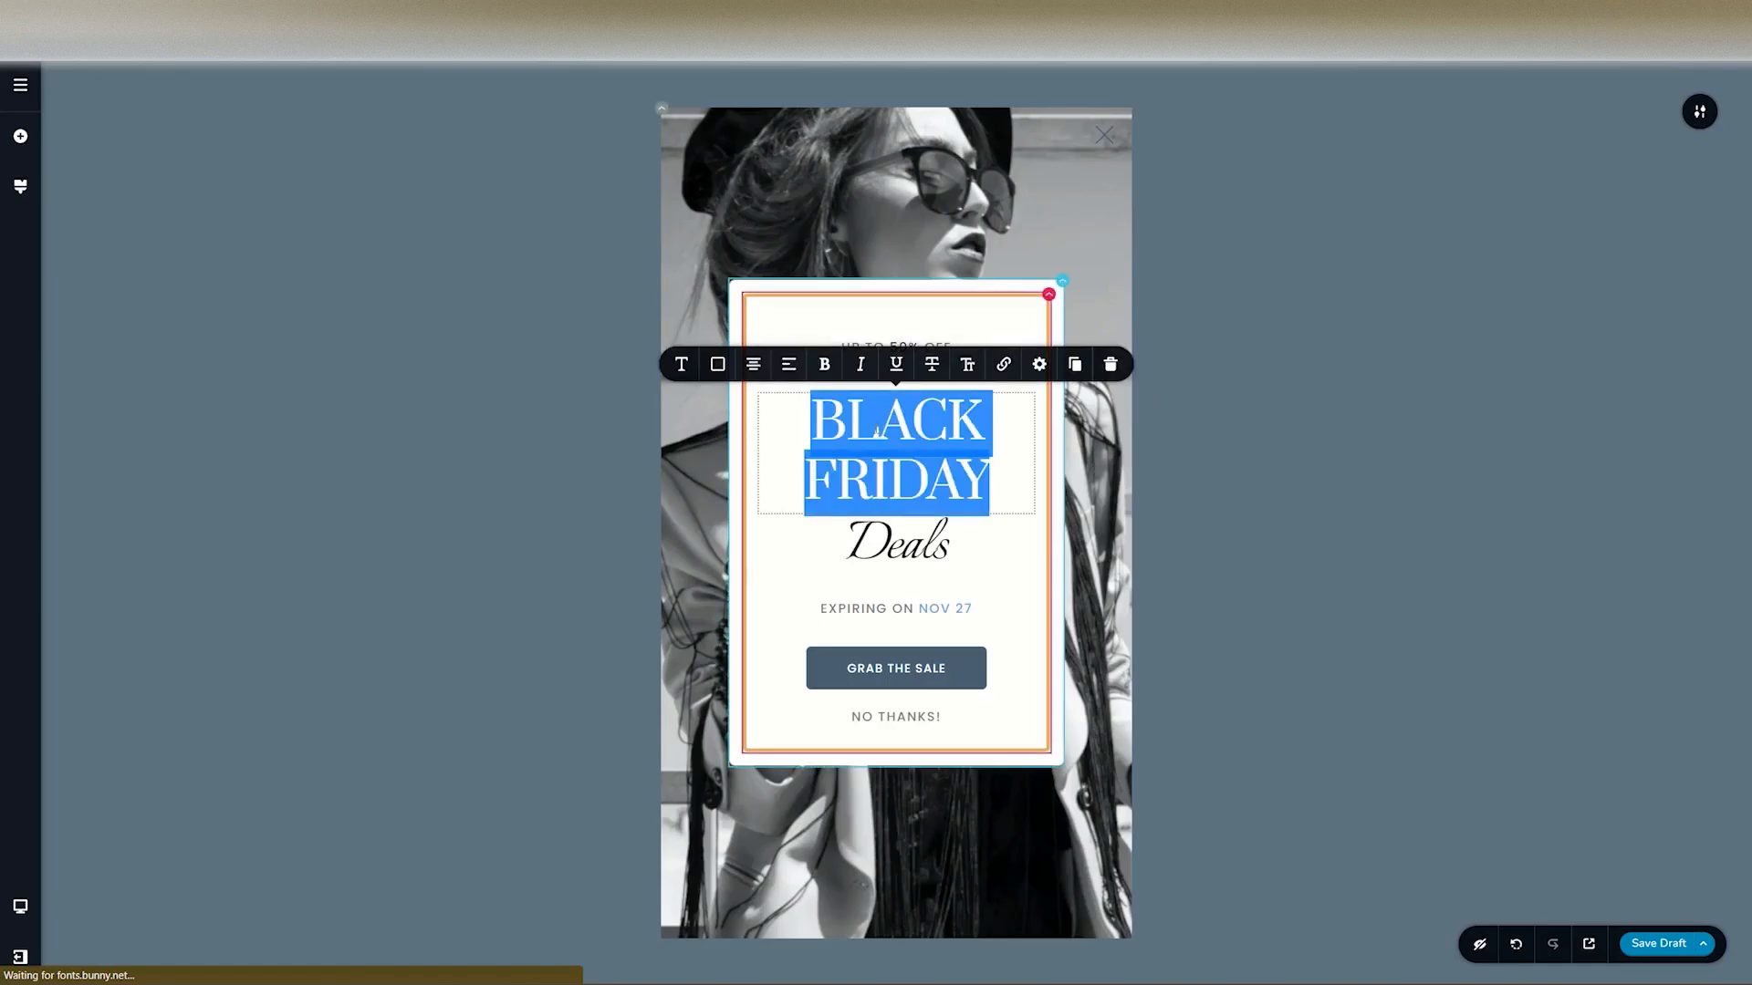
{"action": "key", "text": "BackSpace"}
{"action": "type", "text": "Valentine's"}
Step: Change the word "ON" to "in" in the popup's expiry line
{"action": "left_click", "coordinate": [903, 579]}
{"action": "double_click", "coordinate": [903, 579]}
{"action": "key", "text": "BackSpace"}
{"action": "type", "text": "in"}
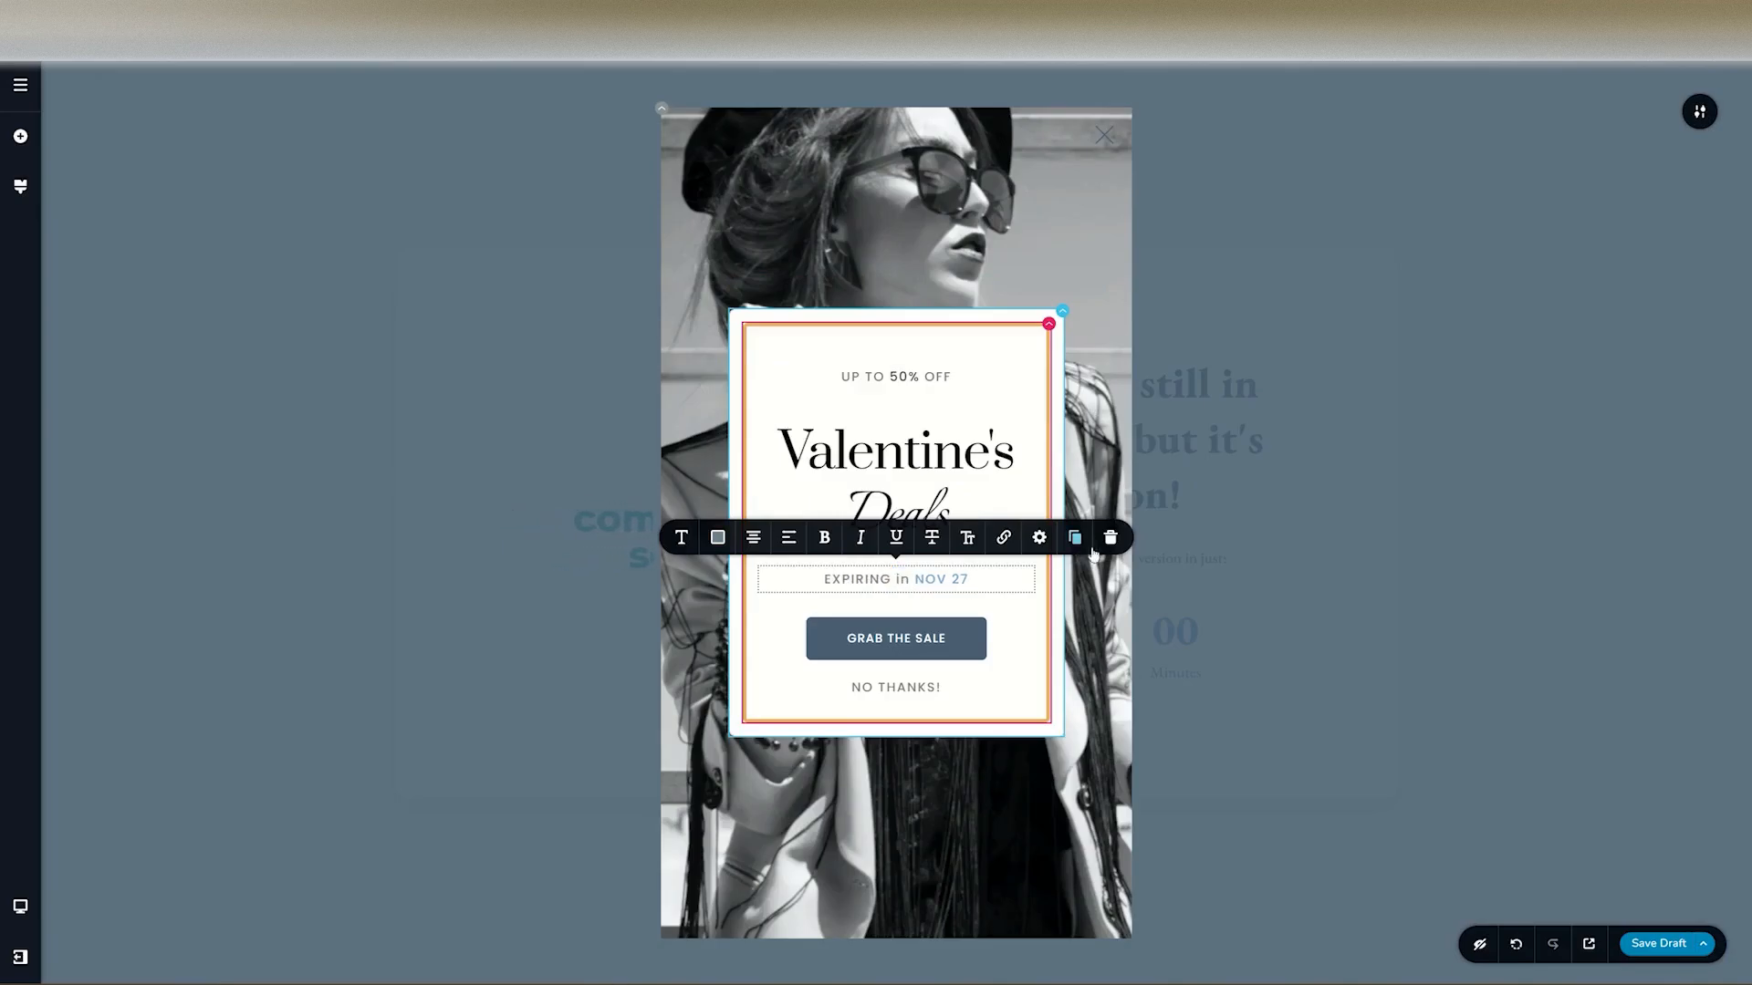
{"action": "left_click", "coordinate": [1259, 570]}
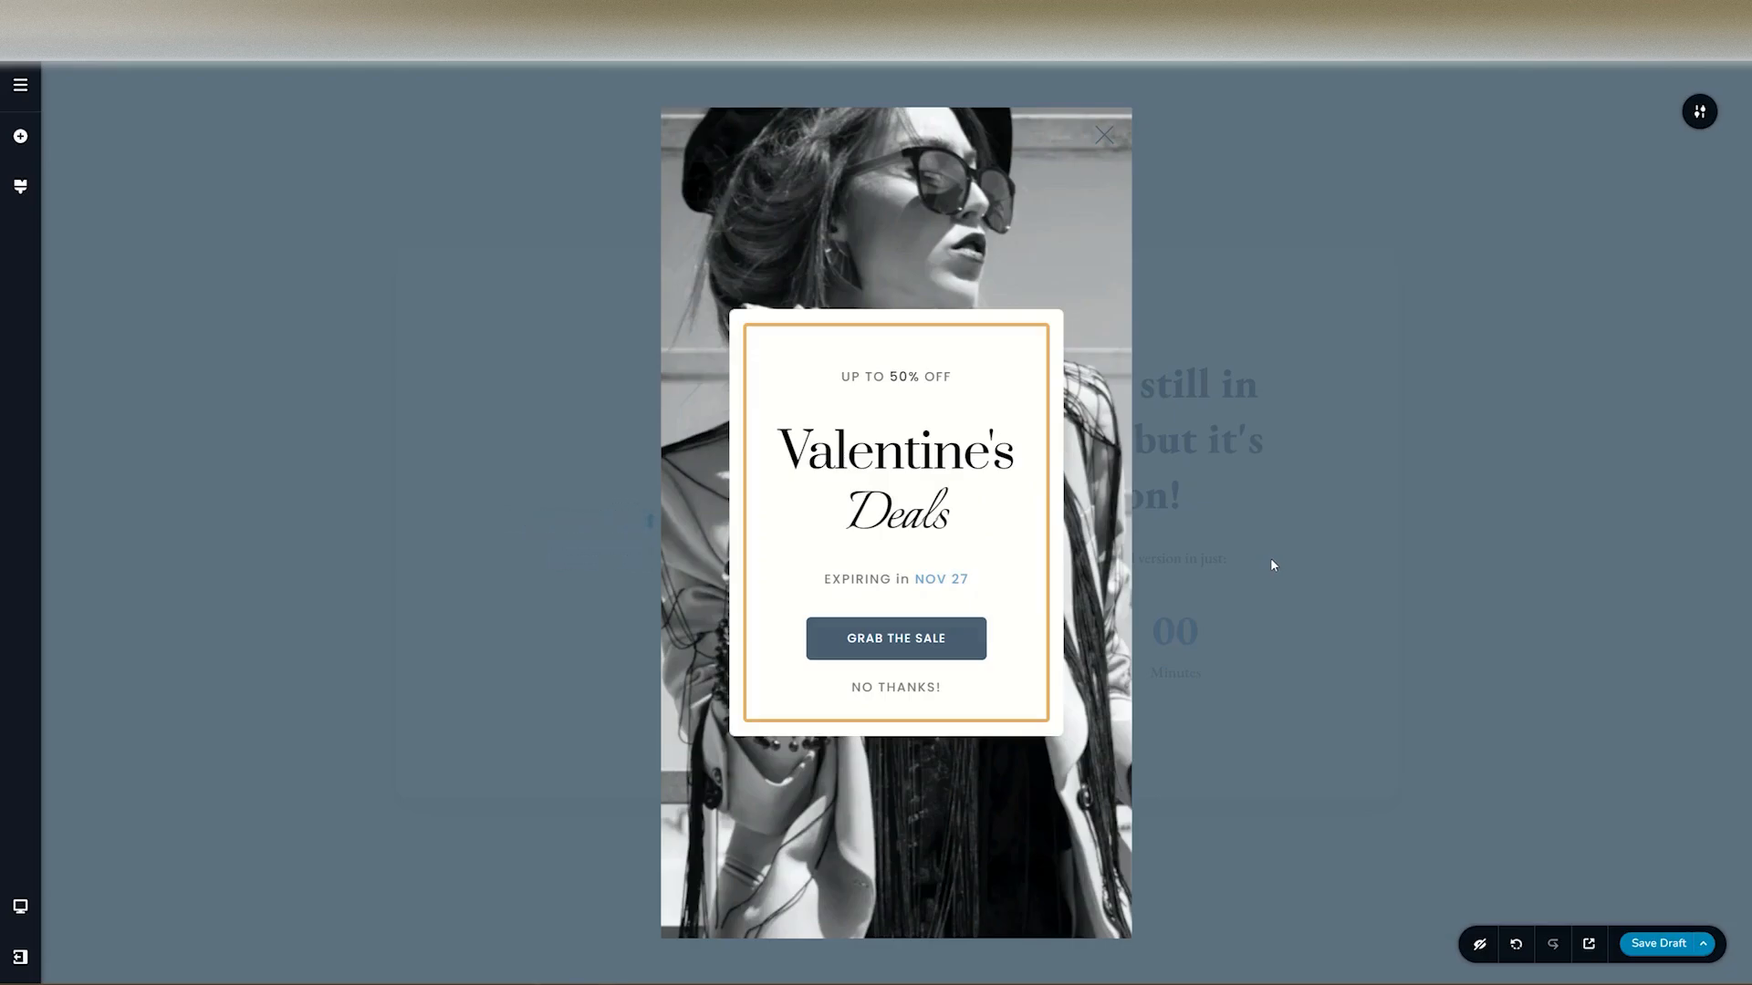
Step: Review the popup's opening triggers and its display conditions, then save and close them
{"action": "left_click", "coordinate": [1699, 111]}
{"action": "left_click", "coordinate": [1453, 119]}
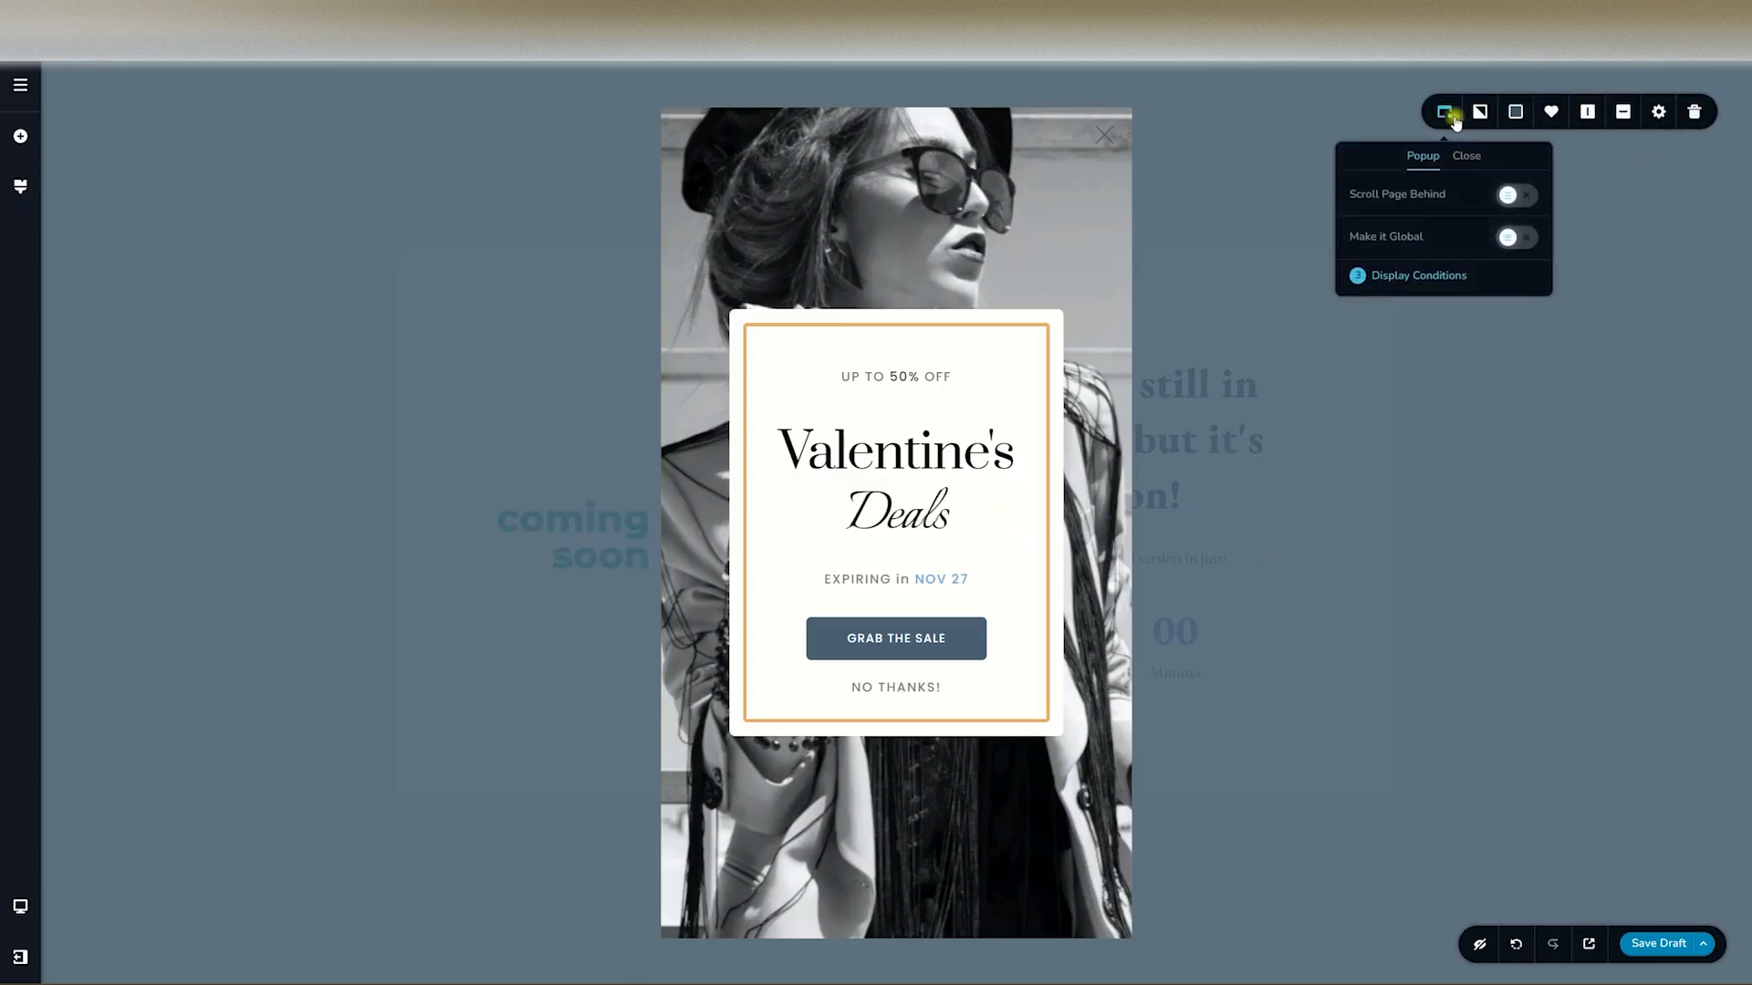
{"action": "left_click", "coordinate": [1401, 278]}
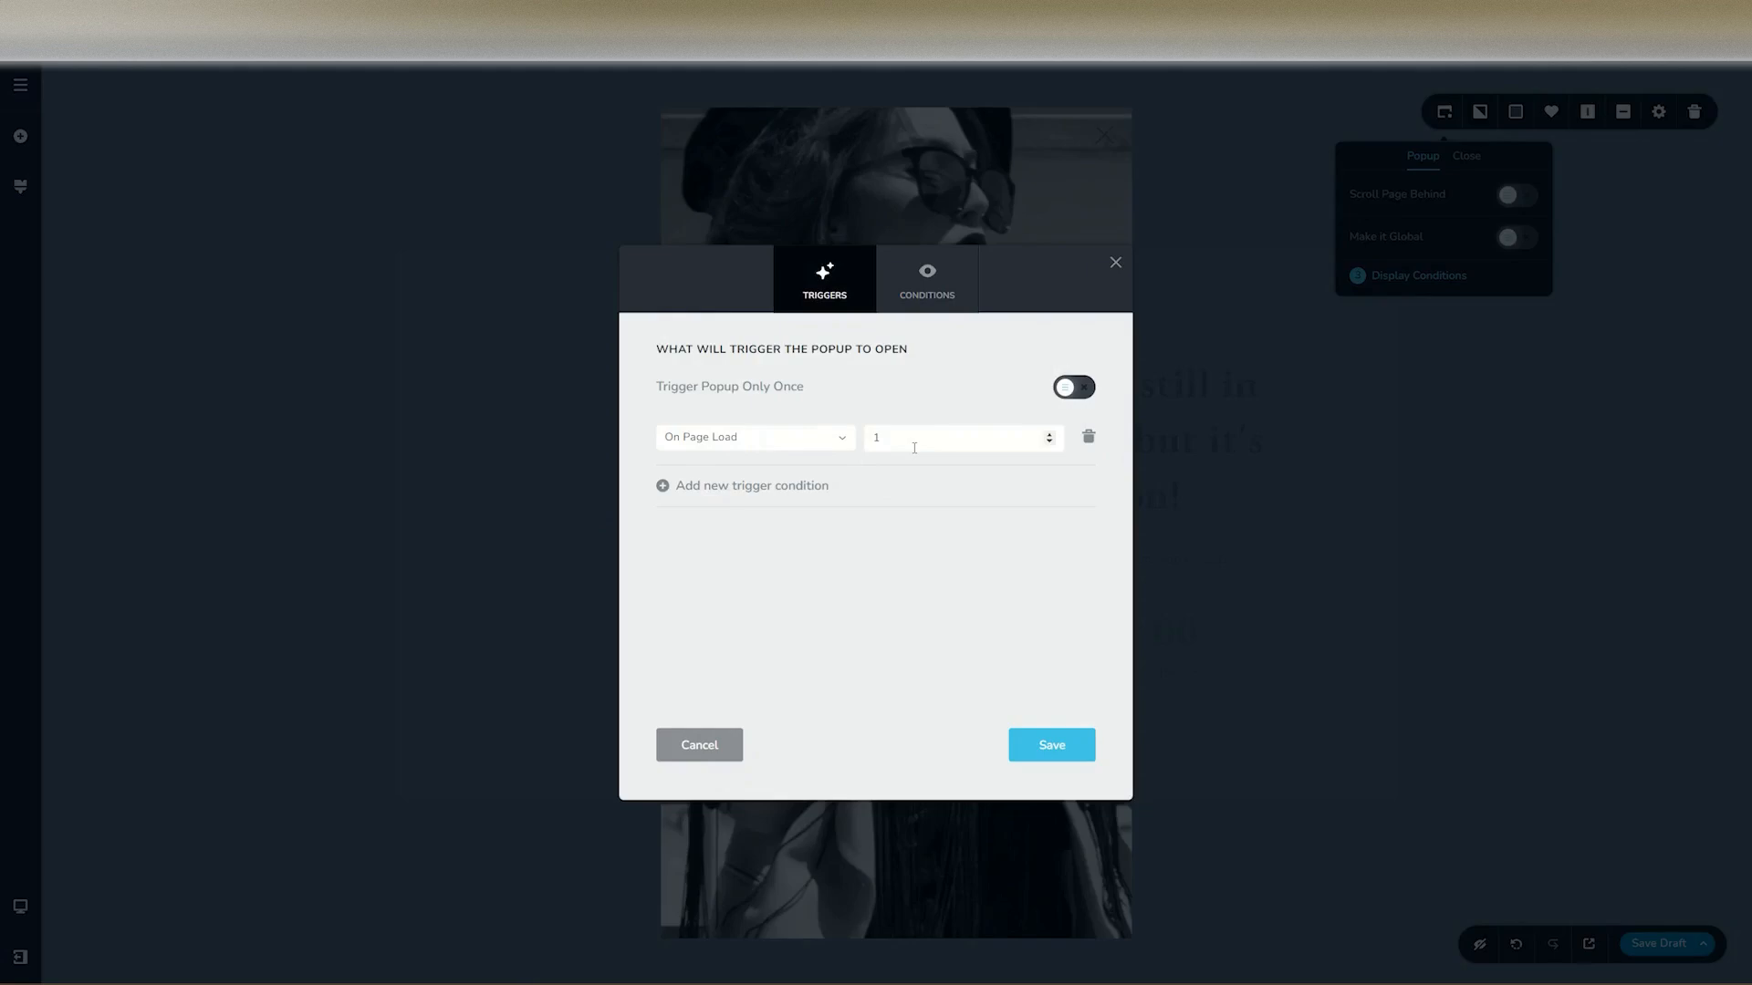
{"action": "left_click", "coordinate": [922, 292]}
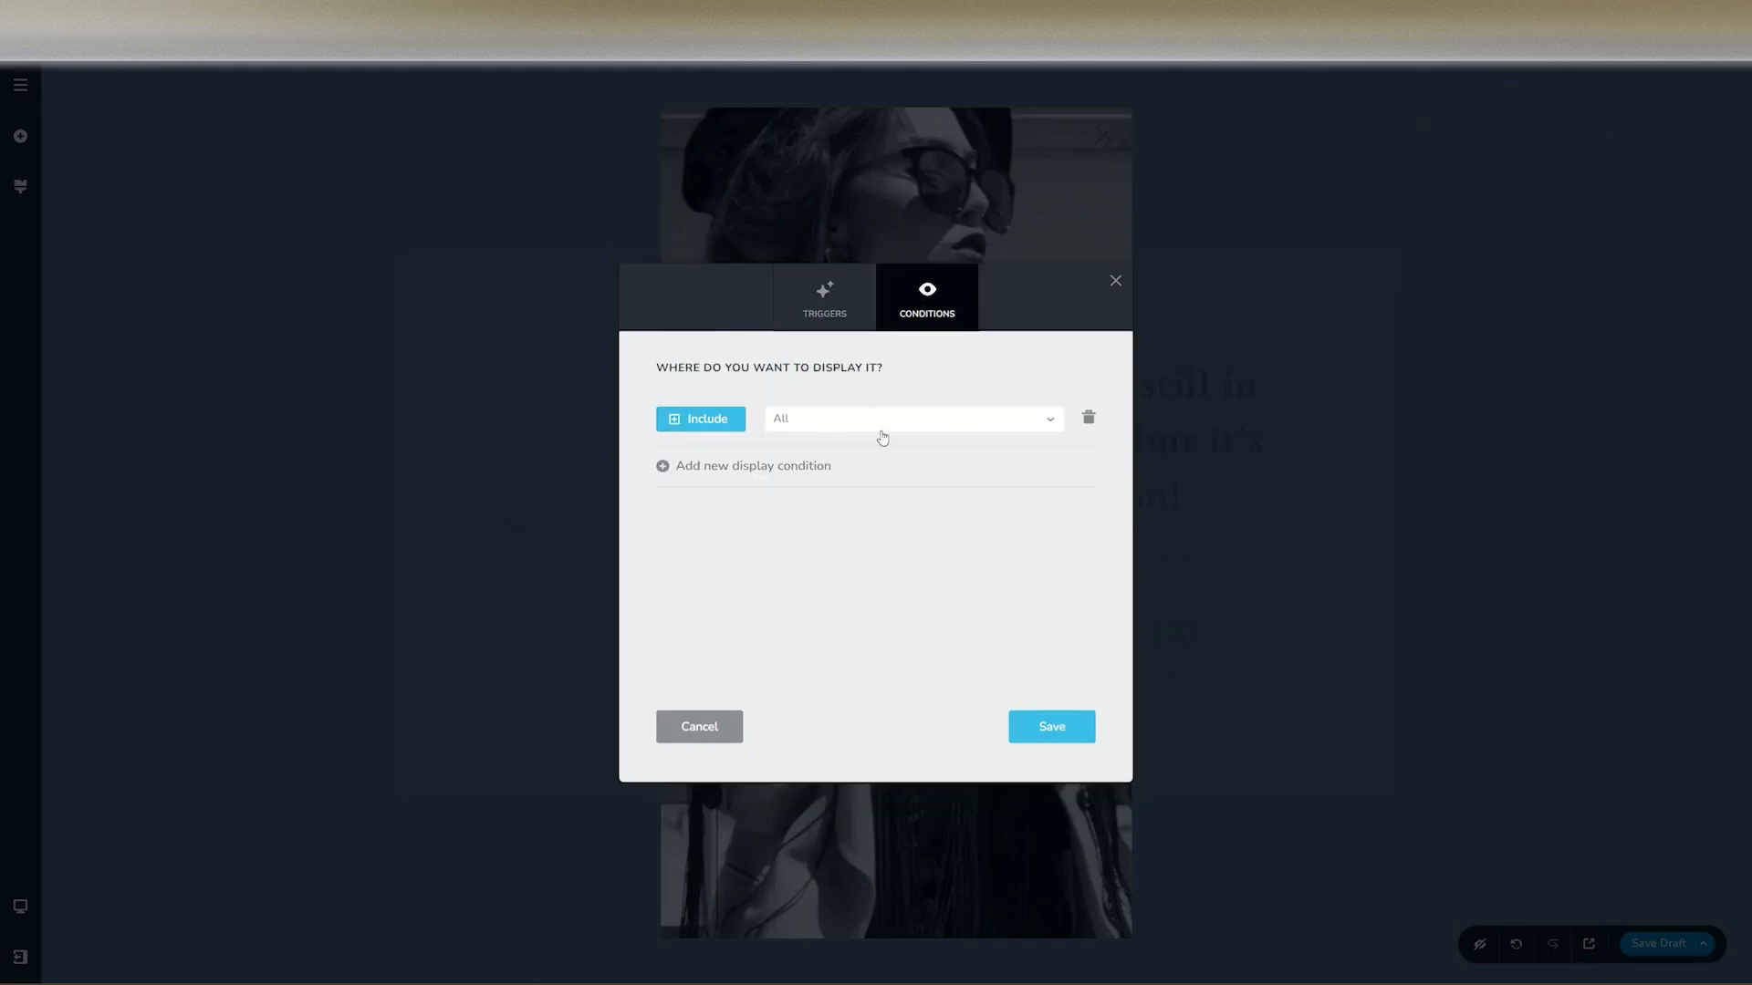
{"action": "left_click", "coordinate": [830, 315]}
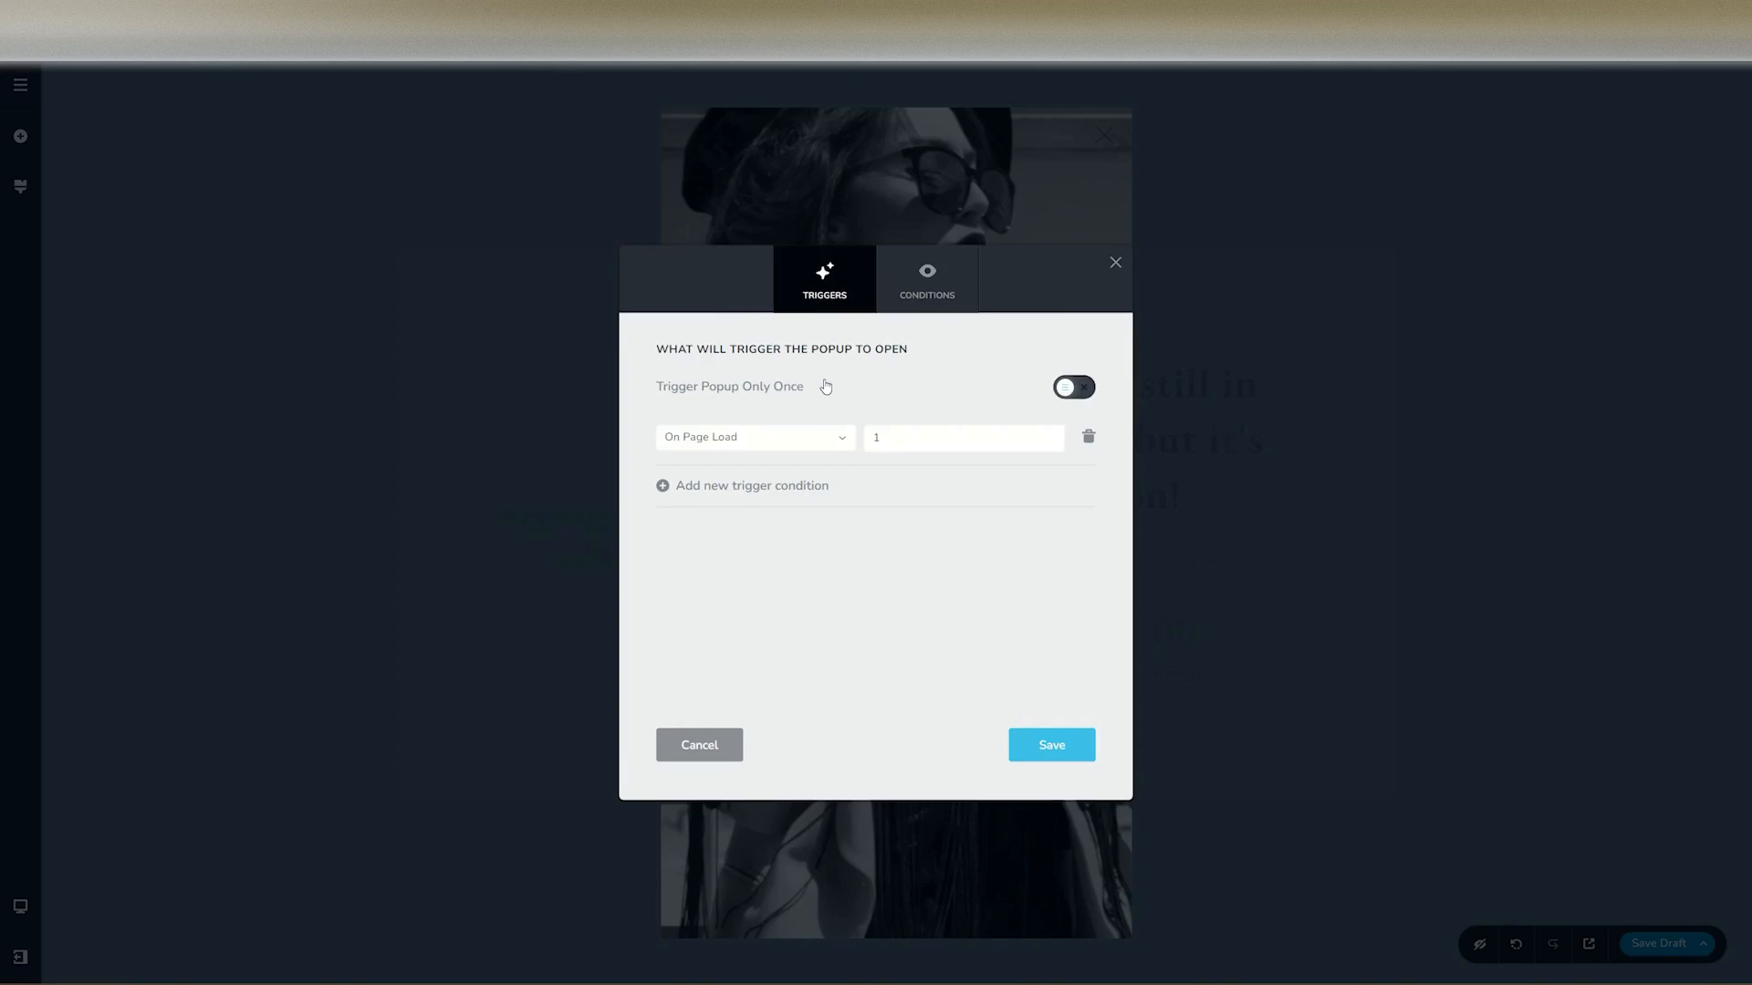
{"action": "left_click", "coordinate": [1085, 753]}
{"action": "left_click", "coordinate": [1115, 265]}
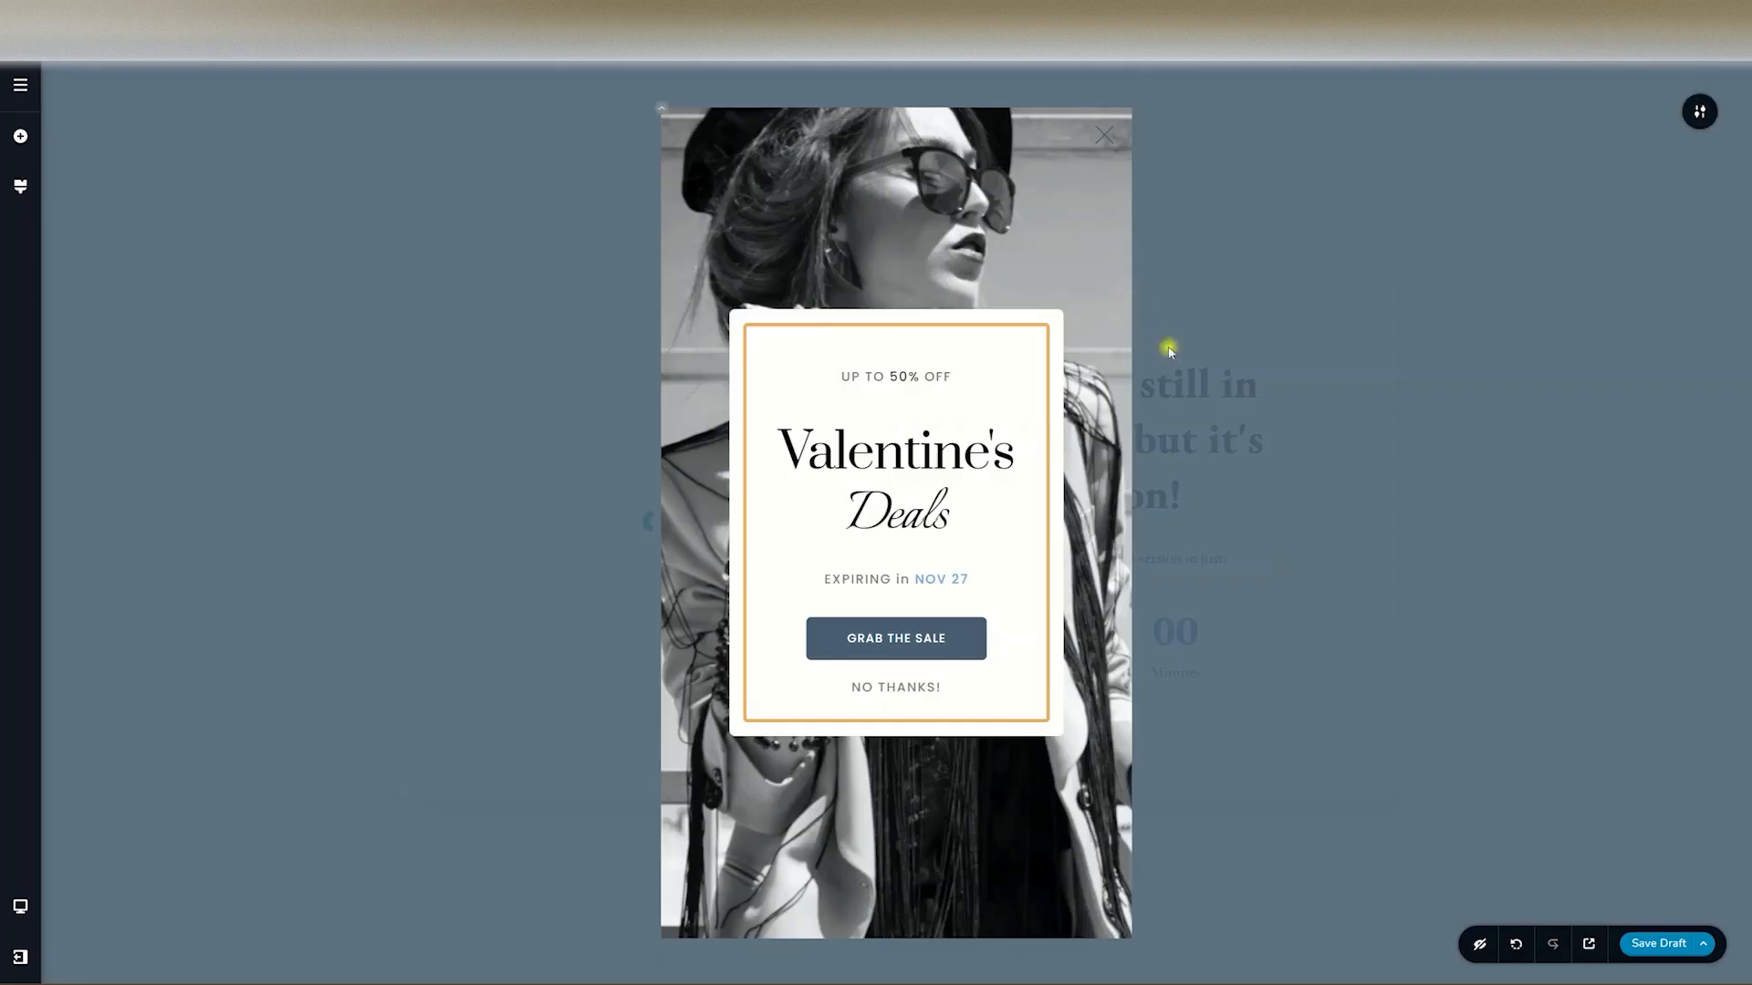
Step: Publish the popup and open its preview
{"action": "left_click", "coordinate": [1704, 944]}
{"action": "left_click", "coordinate": [1677, 895]}
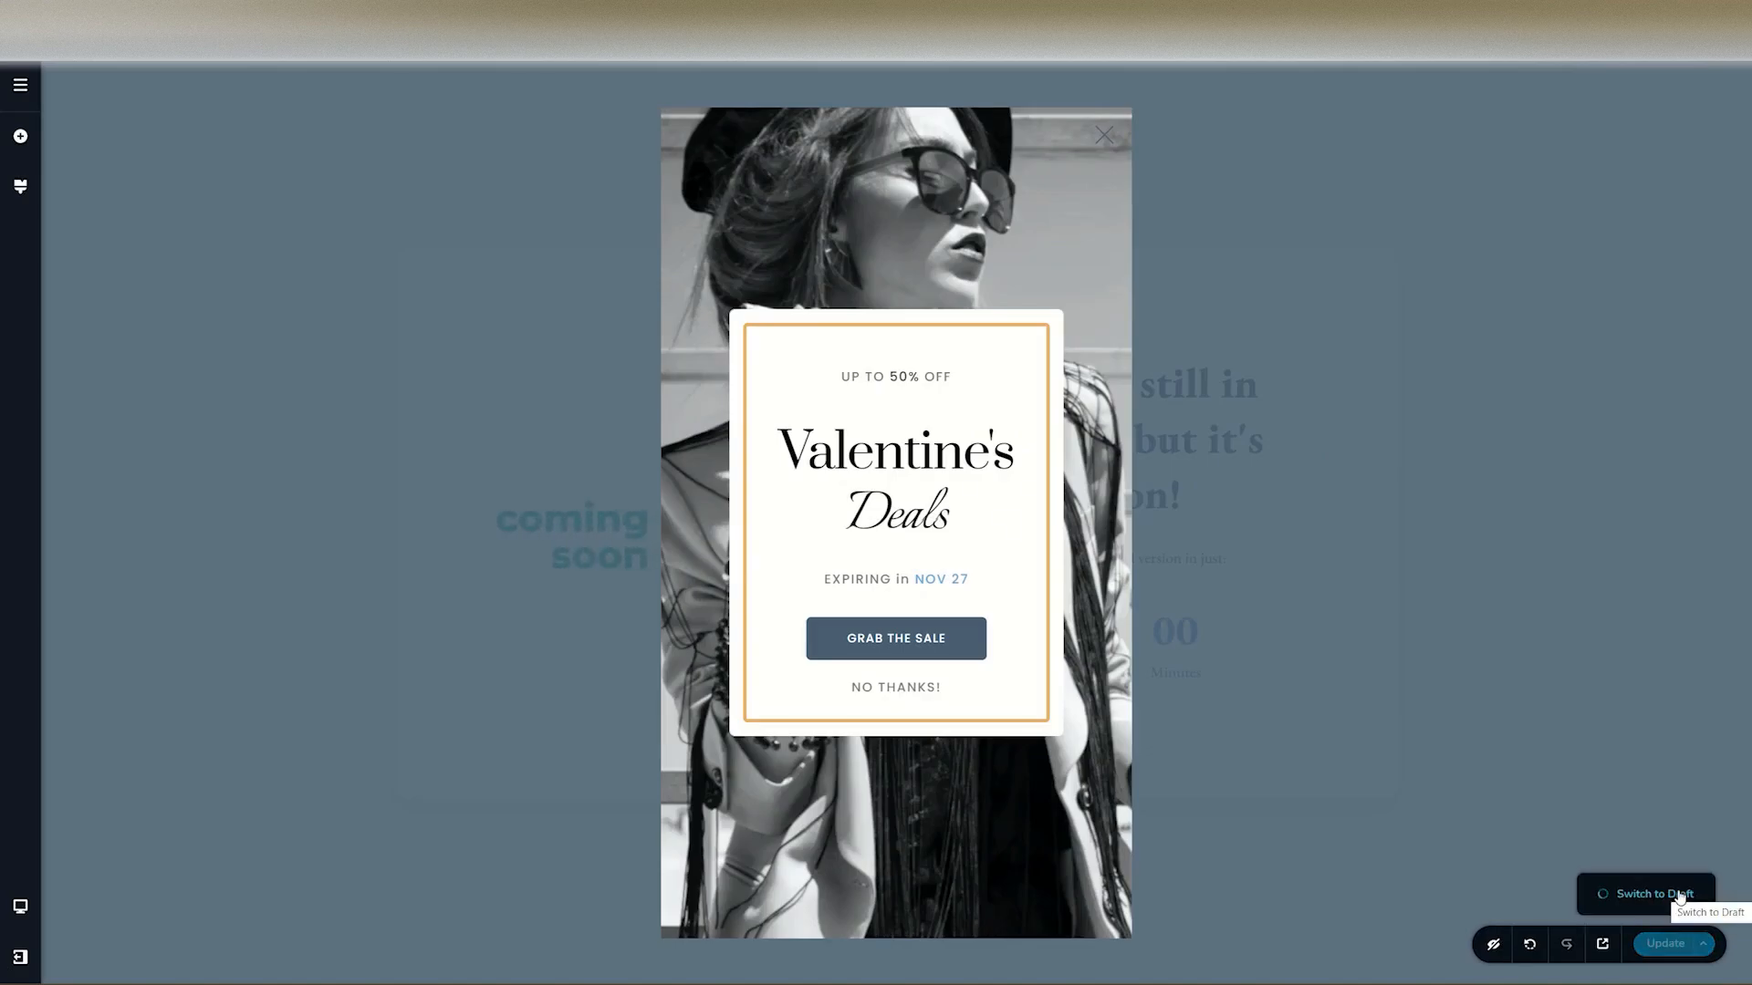
{"action": "left_click", "coordinate": [1610, 945]}
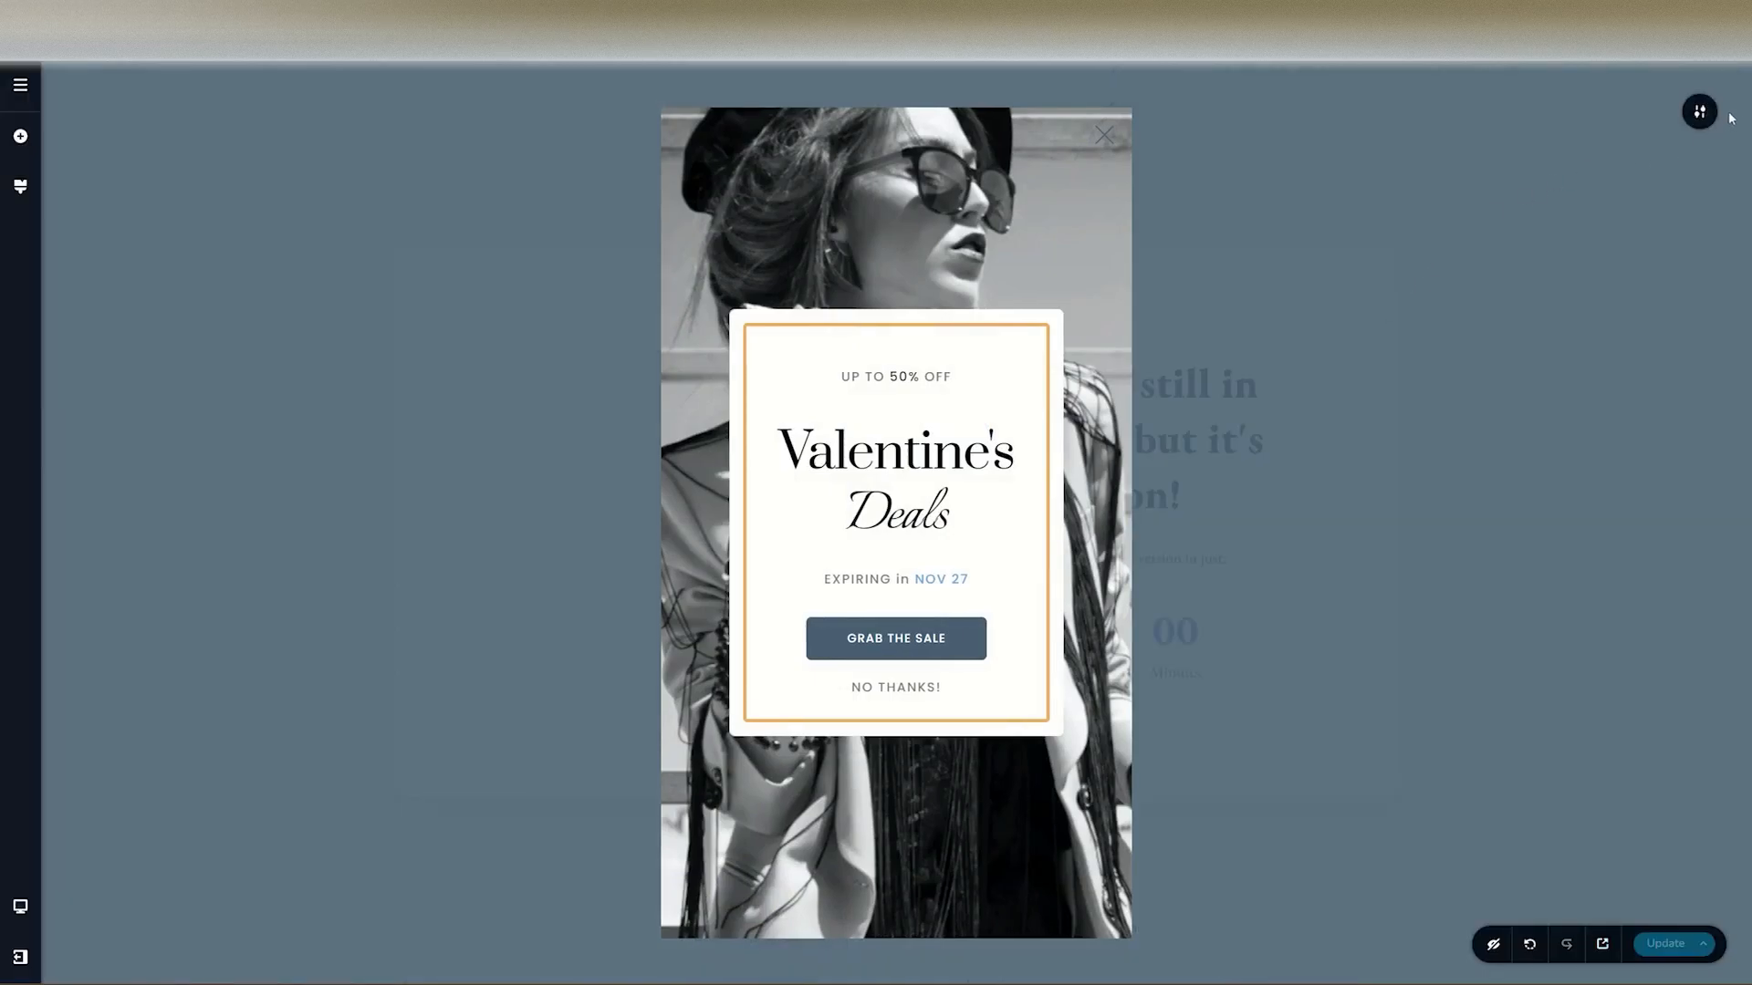
Step: Open the popup's display conditions at the trigger settings
{"action": "left_click", "coordinate": [1699, 111]}
{"action": "left_click", "coordinate": [1444, 113]}
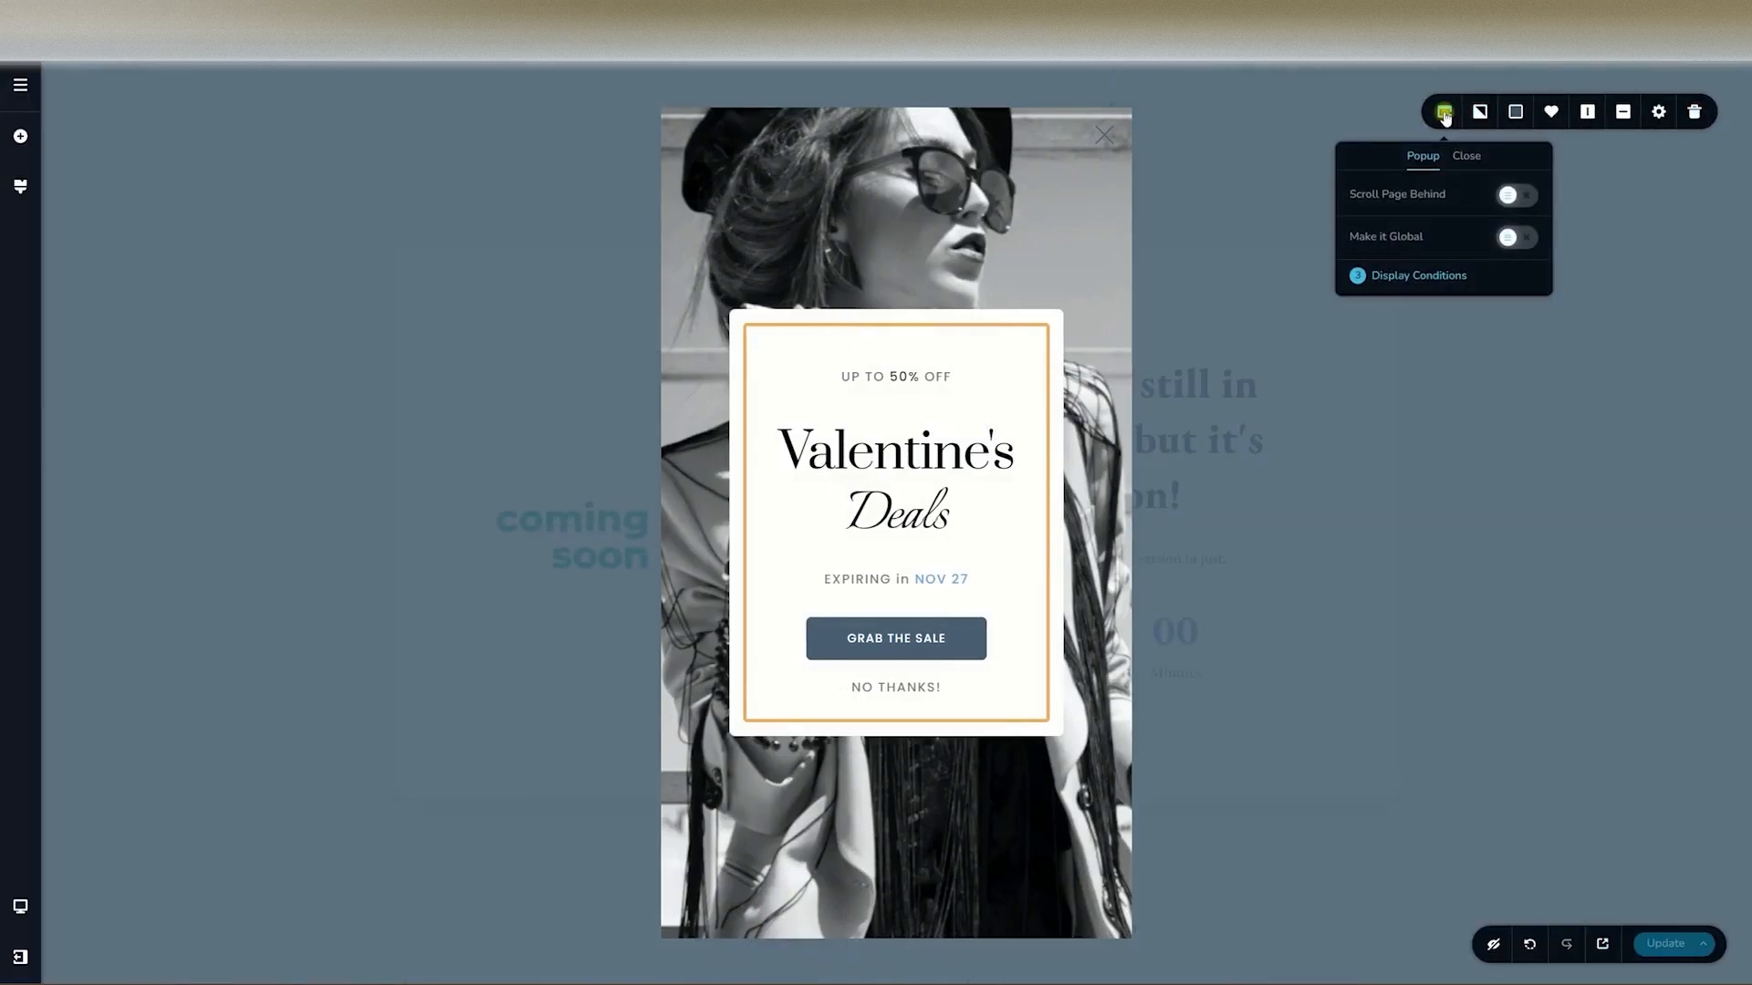
{"action": "left_click", "coordinate": [1408, 276]}
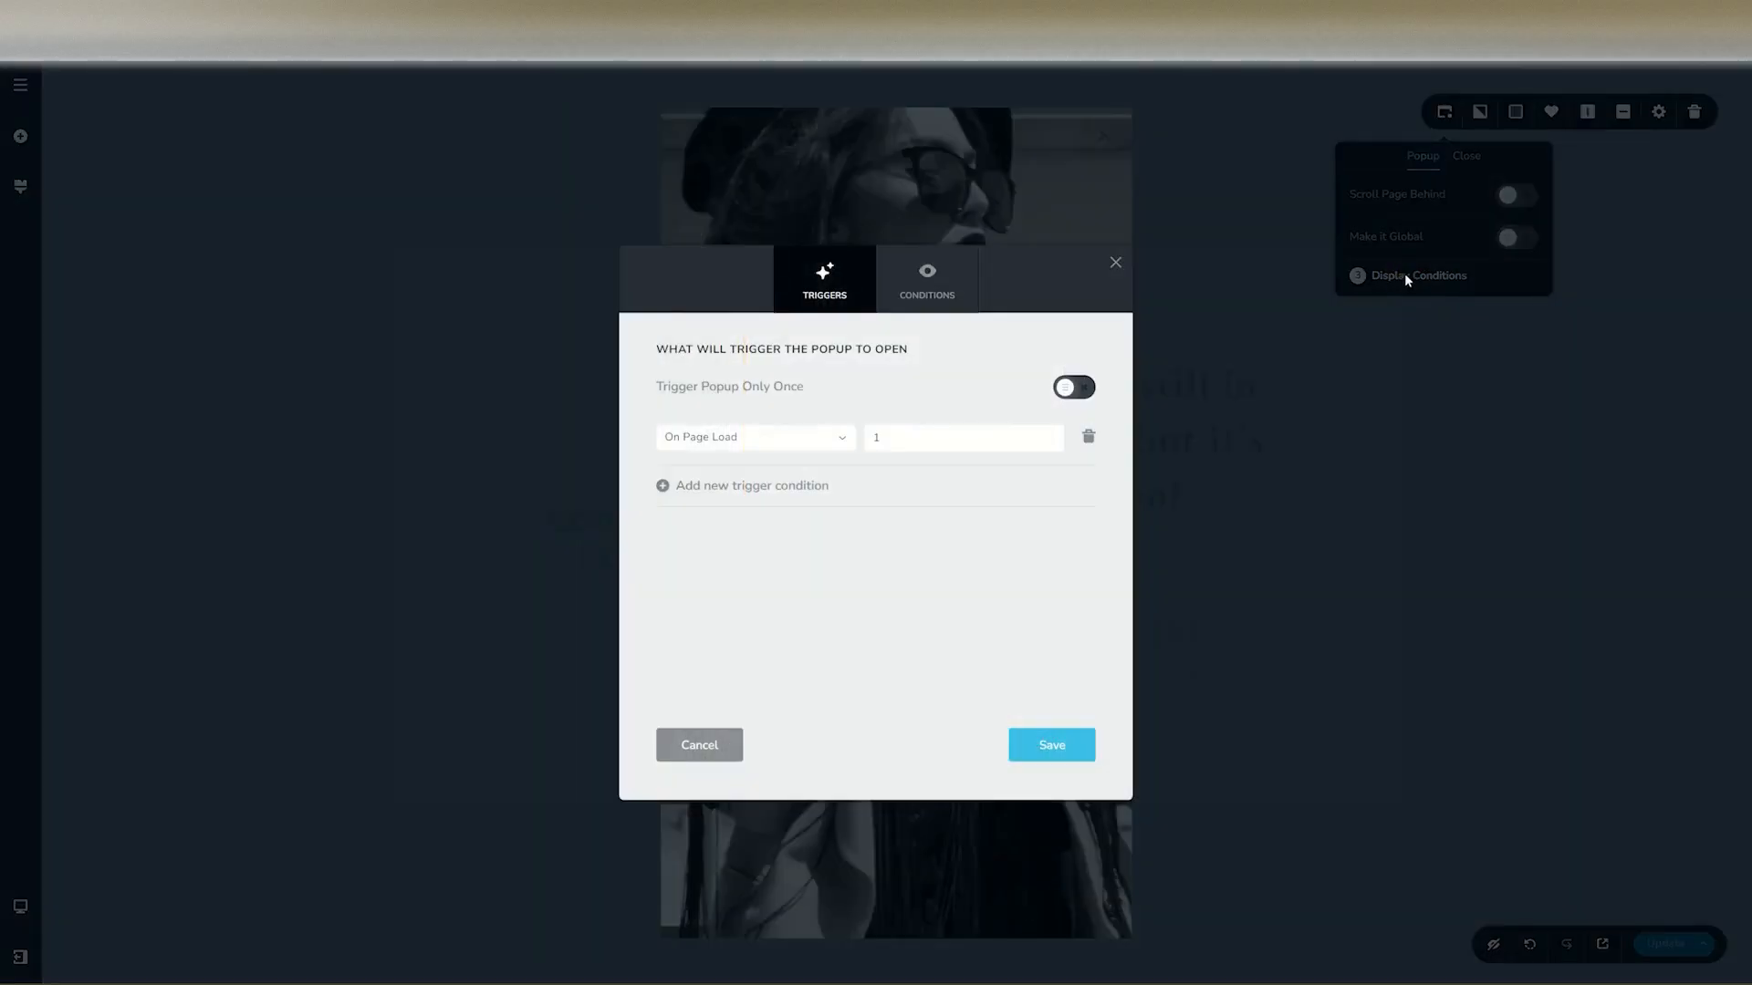
Step: Try an After Inactivity trigger of 3 seconds, followed by On Page Exit Intent, as the popup's opening condition
{"action": "left_click", "coordinate": [830, 438]}
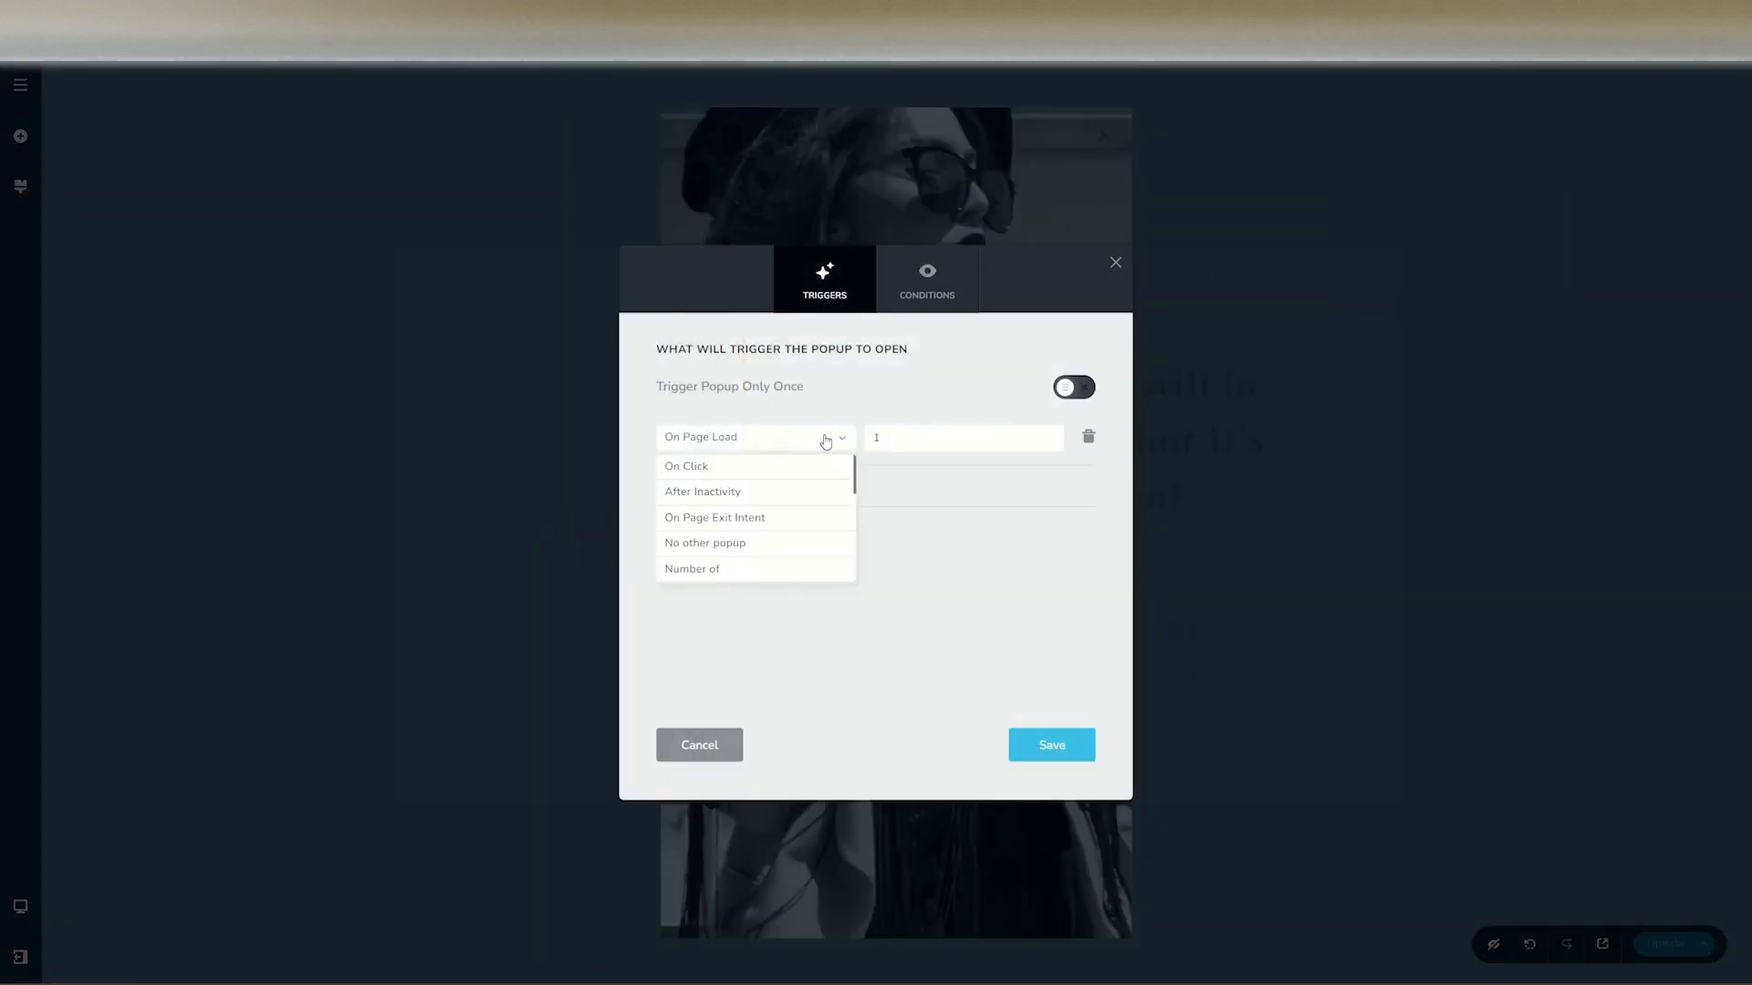
{"action": "left_click", "coordinate": [707, 491]}
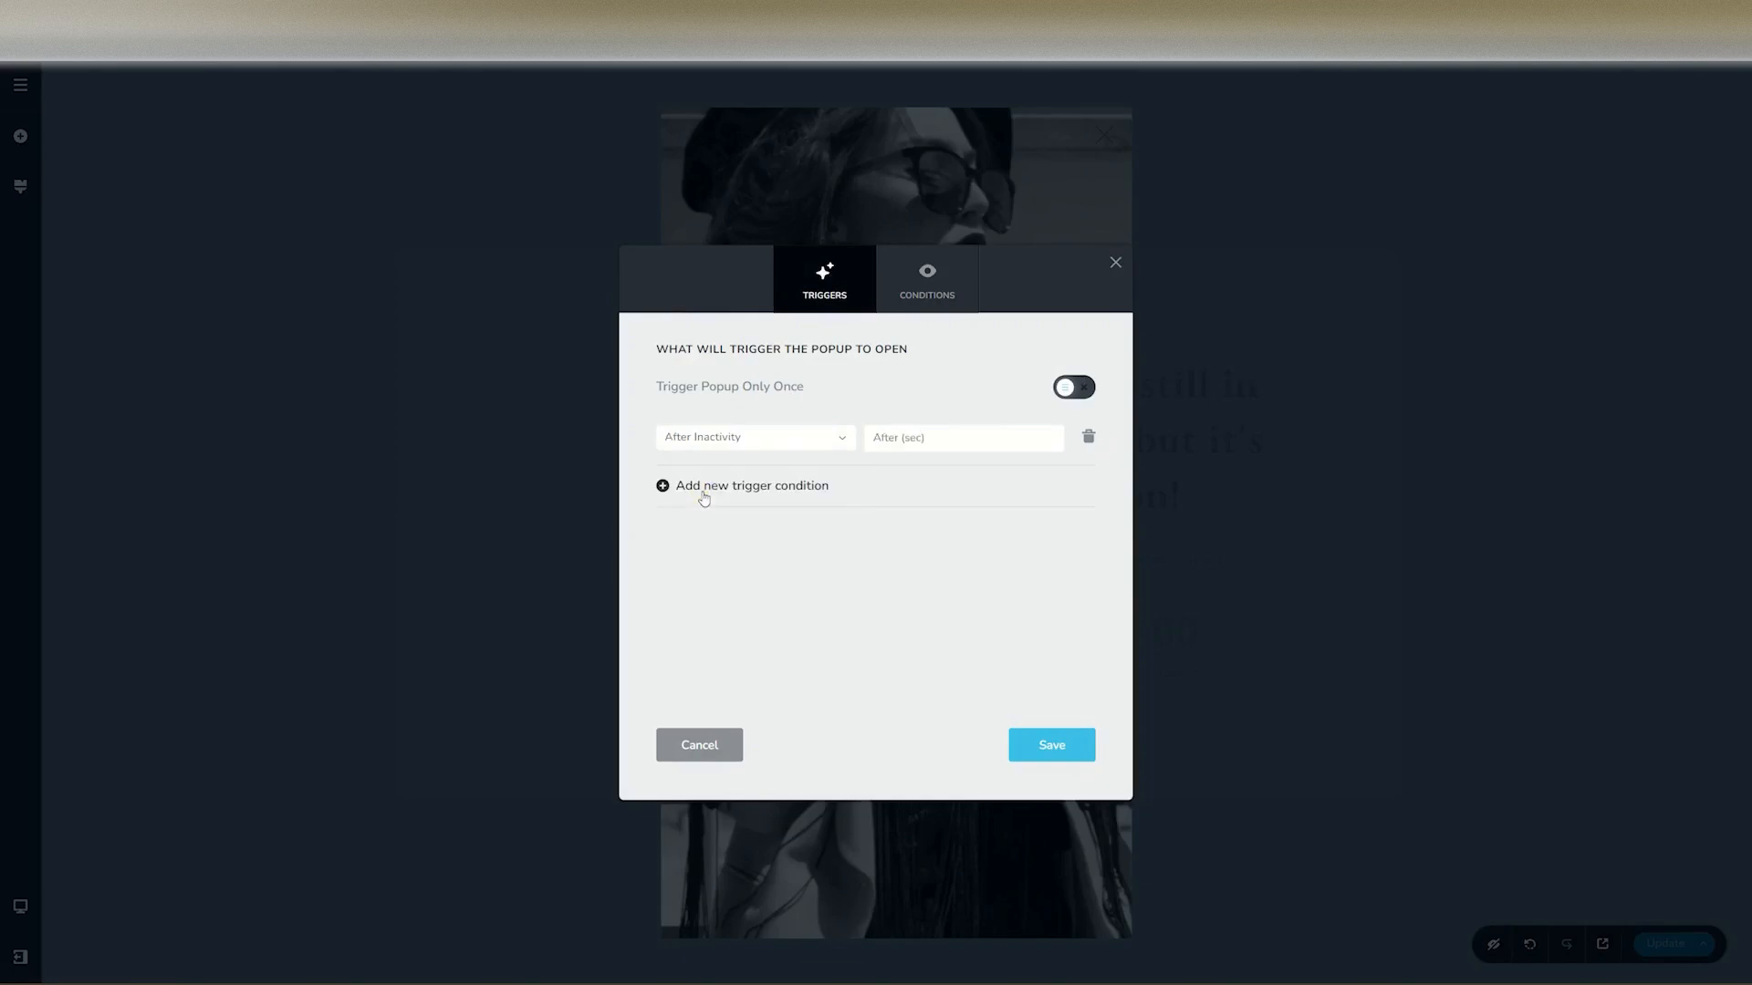
{"action": "left_click", "coordinate": [921, 443]}
{"action": "type", "text": "3"}
{"action": "left_click", "coordinate": [834, 437]}
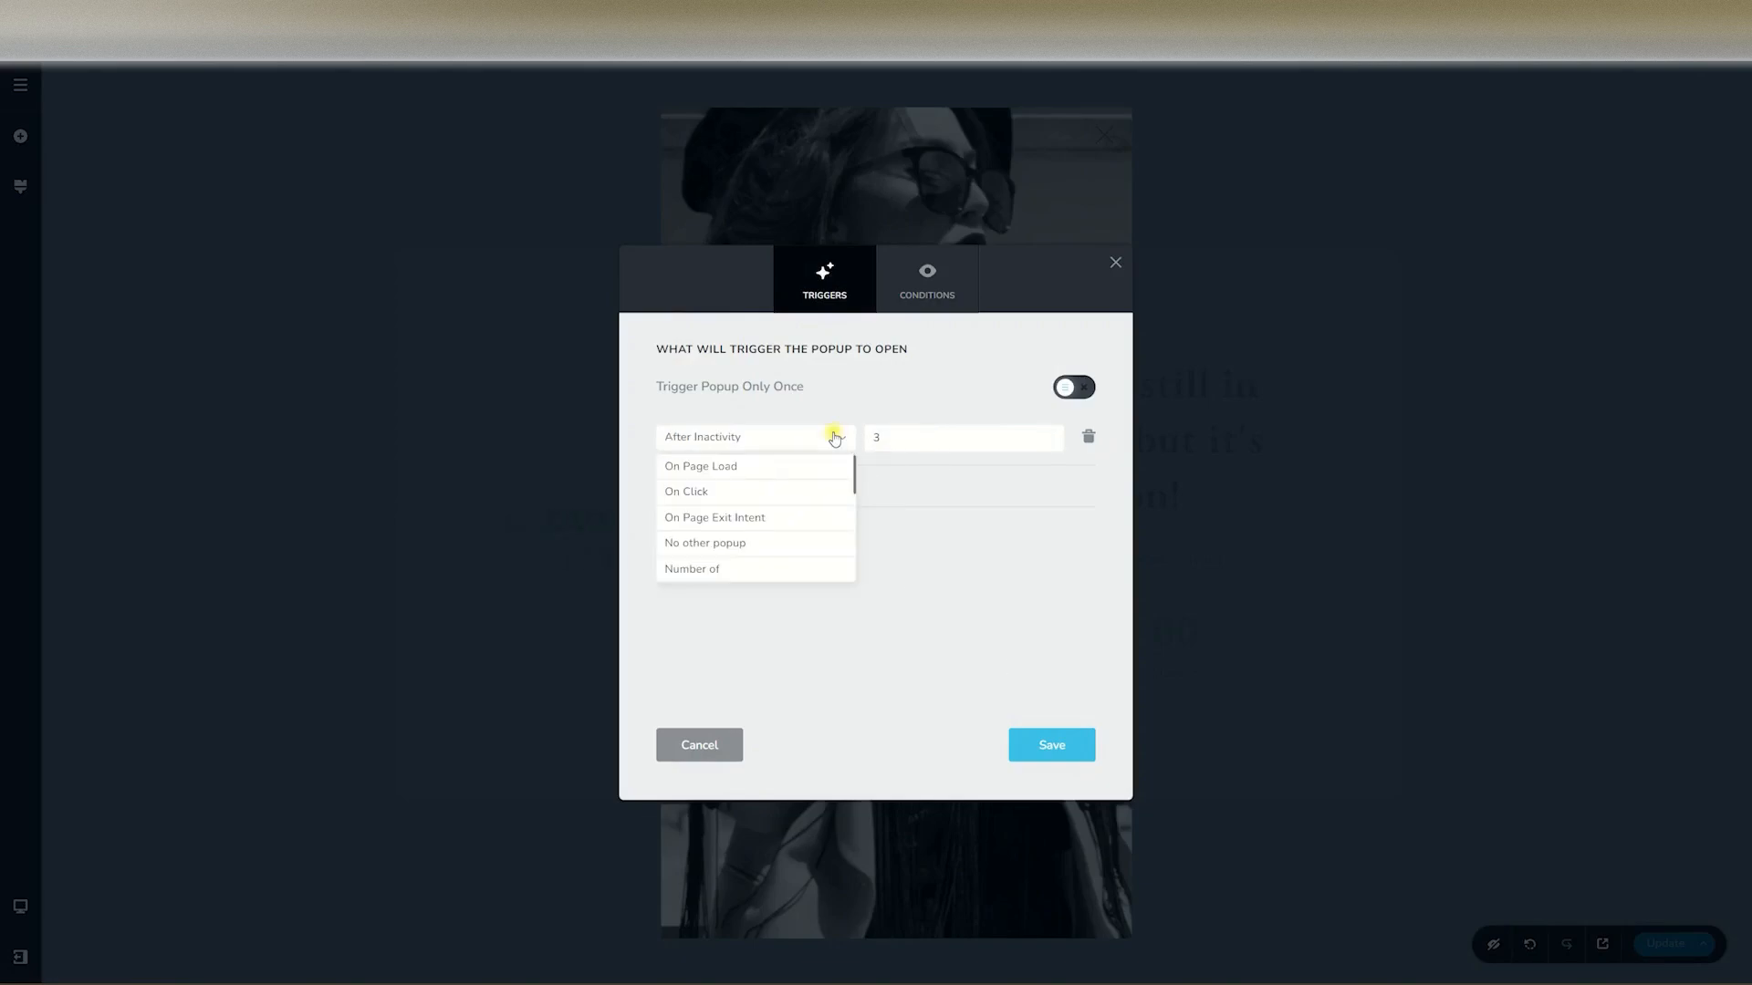
{"action": "left_click", "coordinate": [715, 517]}
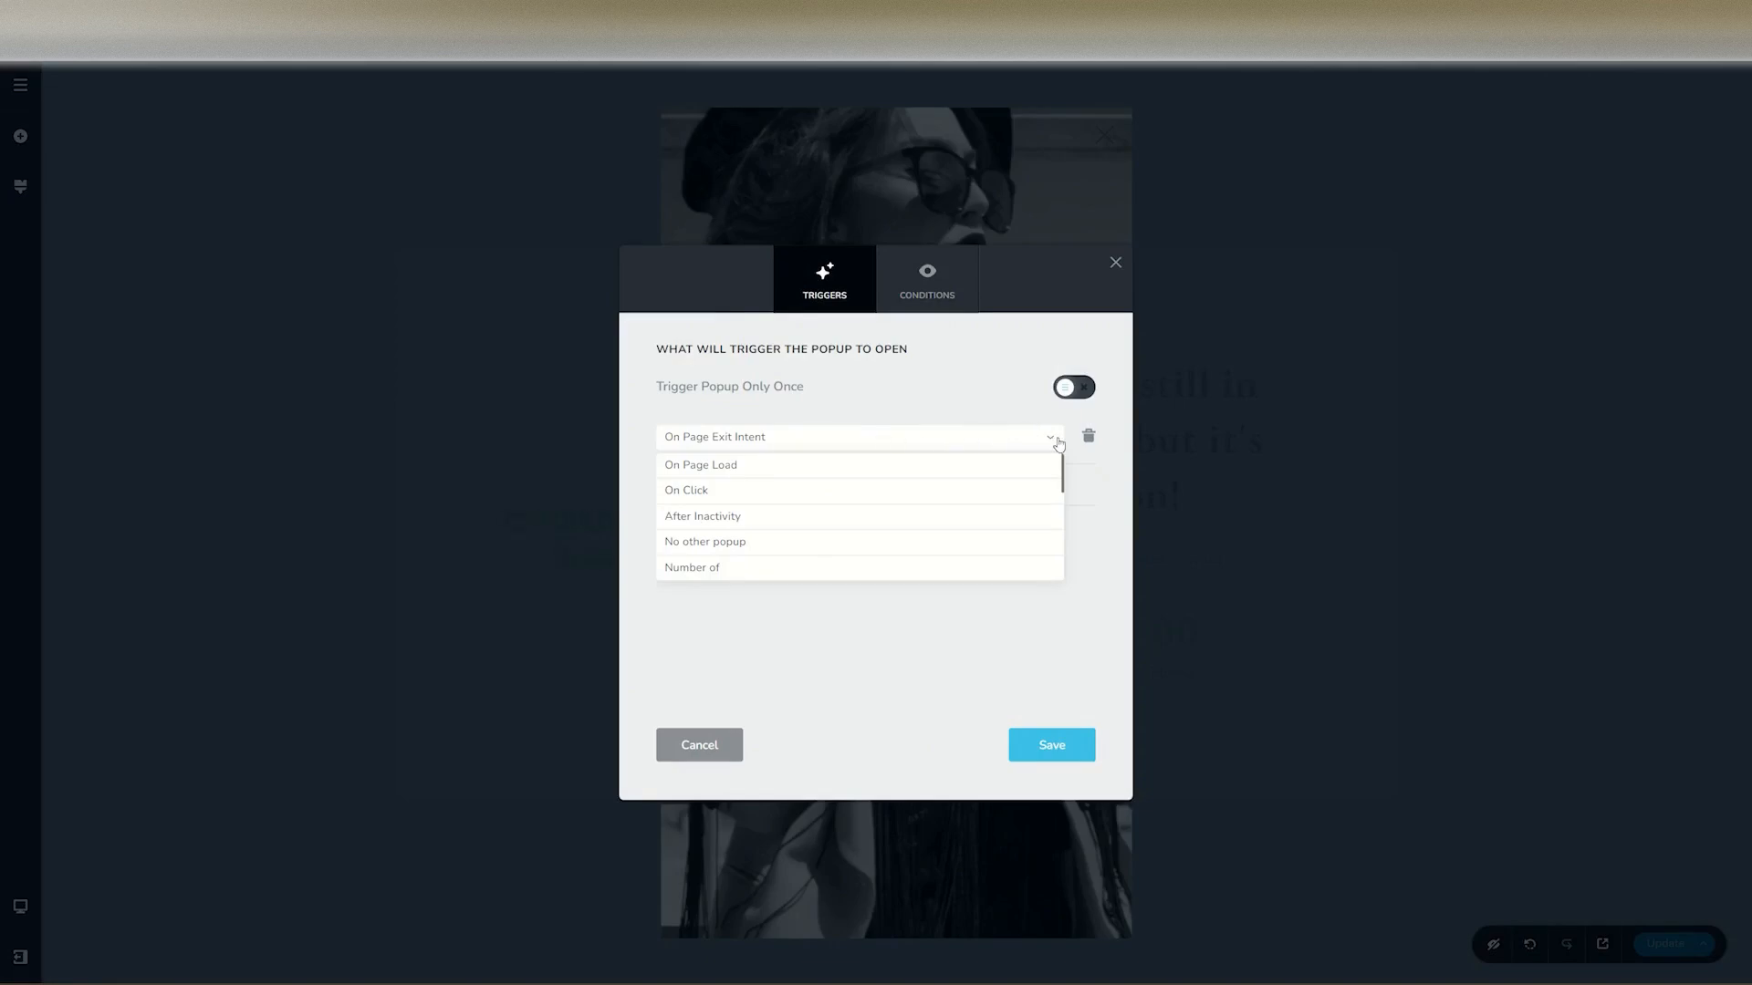
Step: Set the popup's trigger to On Scroll, Down, at 60% of the page height and save it
{"action": "scroll", "coordinate": [959, 488], "scroll_direction": "down", "scroll_amount": 2}
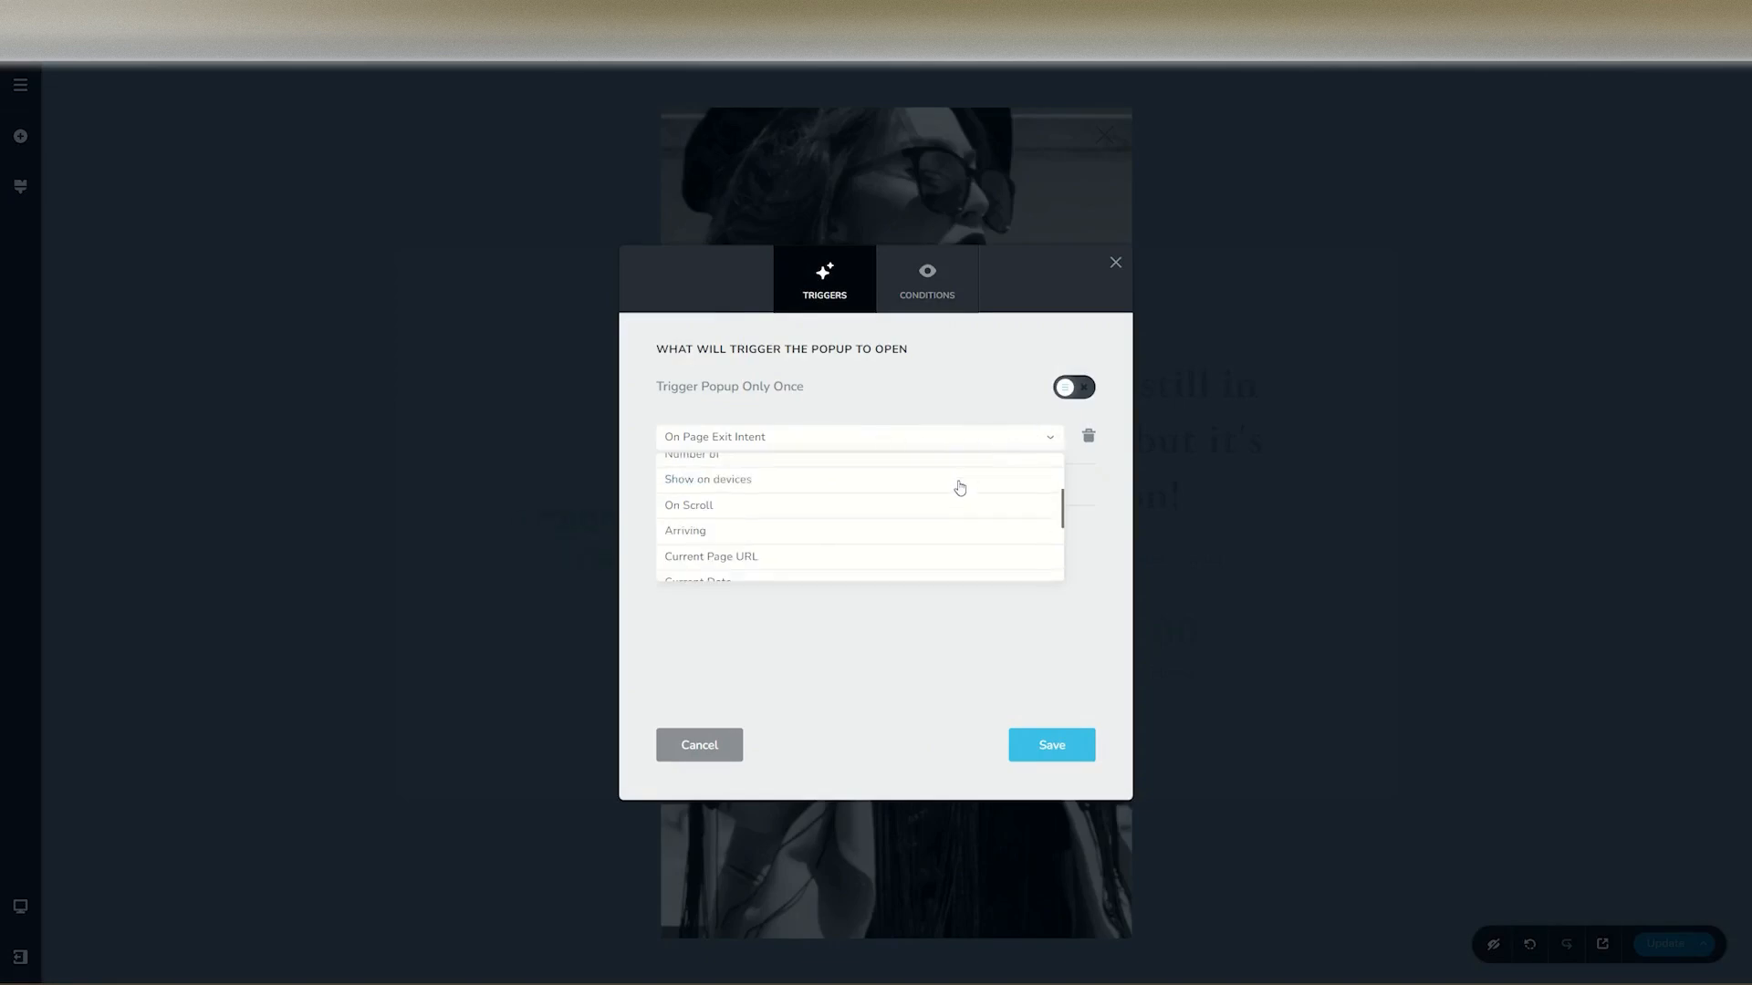
{"action": "left_click", "coordinate": [696, 508]}
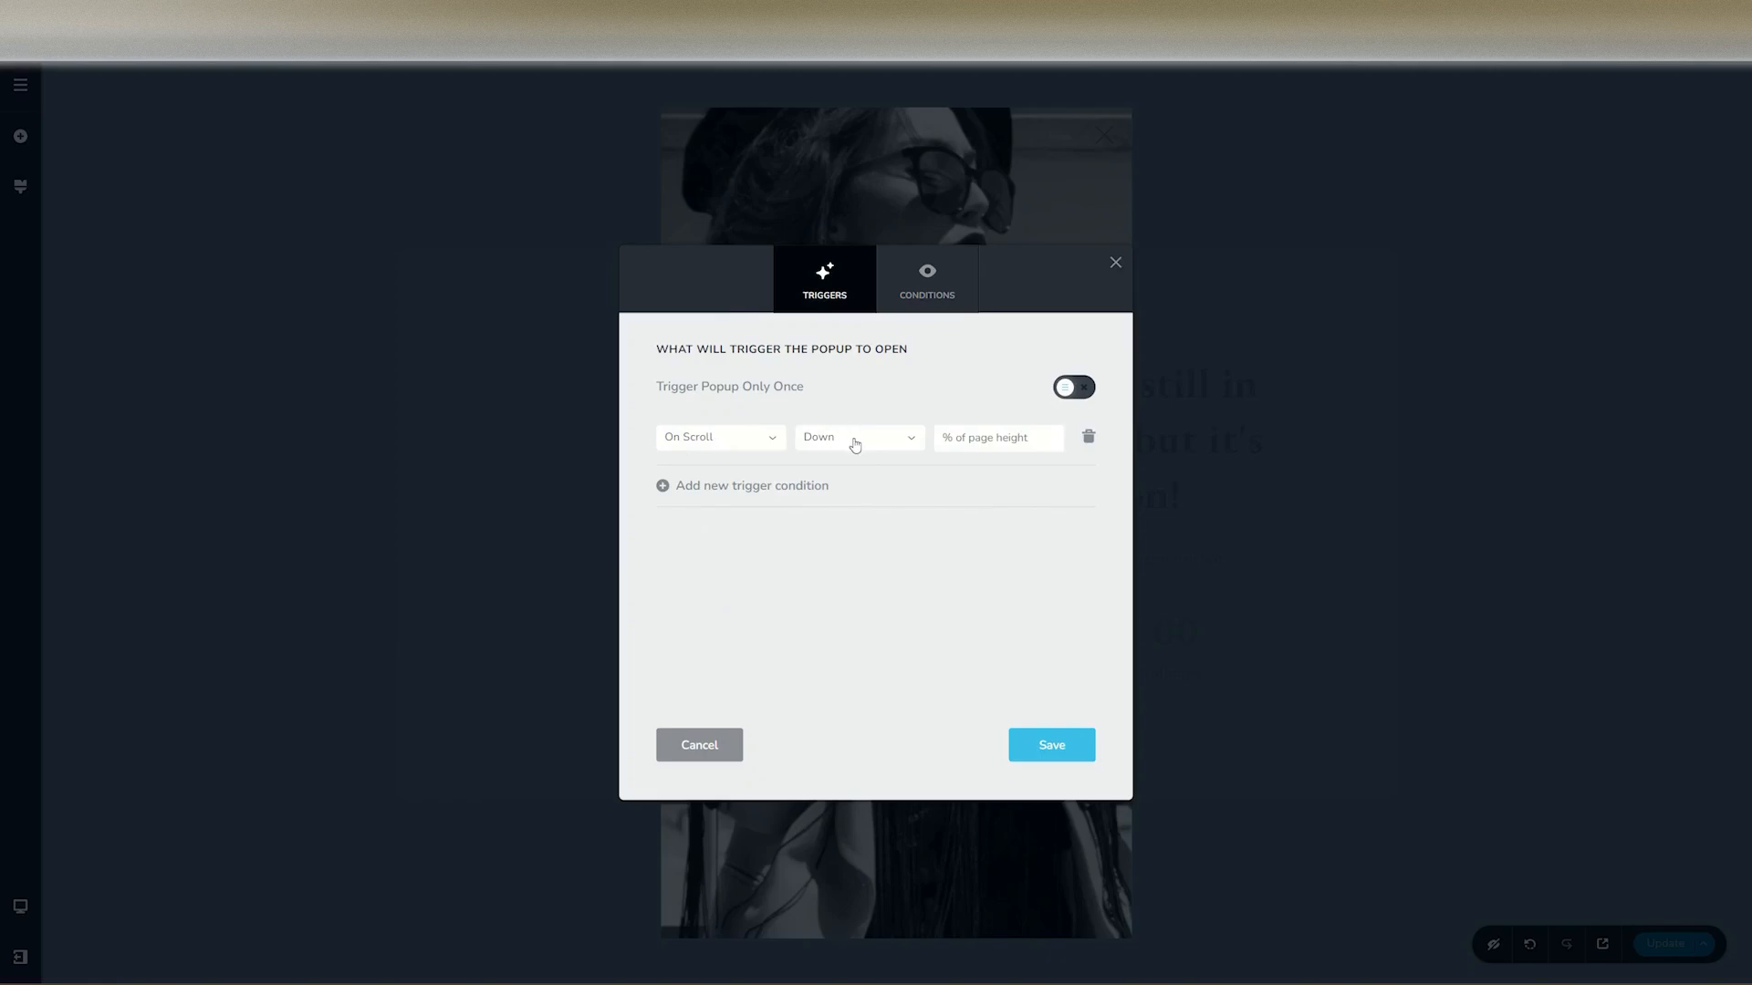
{"action": "left_click", "coordinate": [999, 437]}
{"action": "type", "text": "60"}
{"action": "left_click", "coordinate": [1062, 748]}
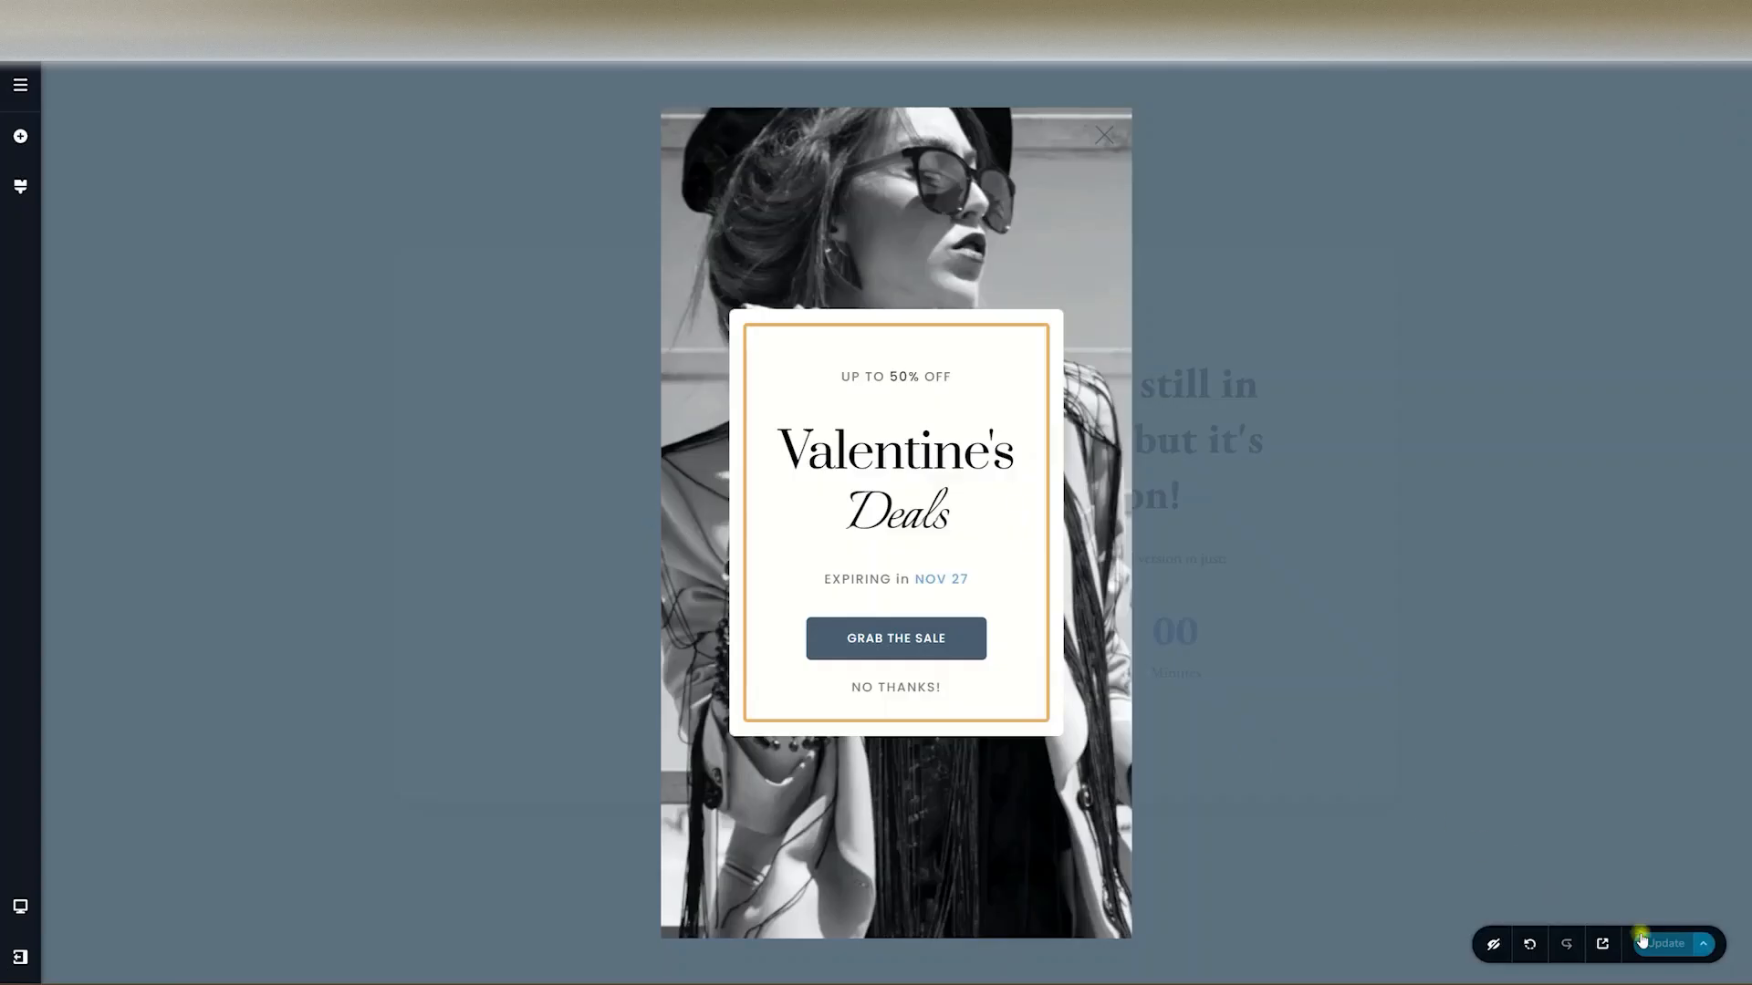
Step: Update the popup and scroll down the live page to test the scroll trigger
{"action": "left_click", "coordinate": [1642, 940]}
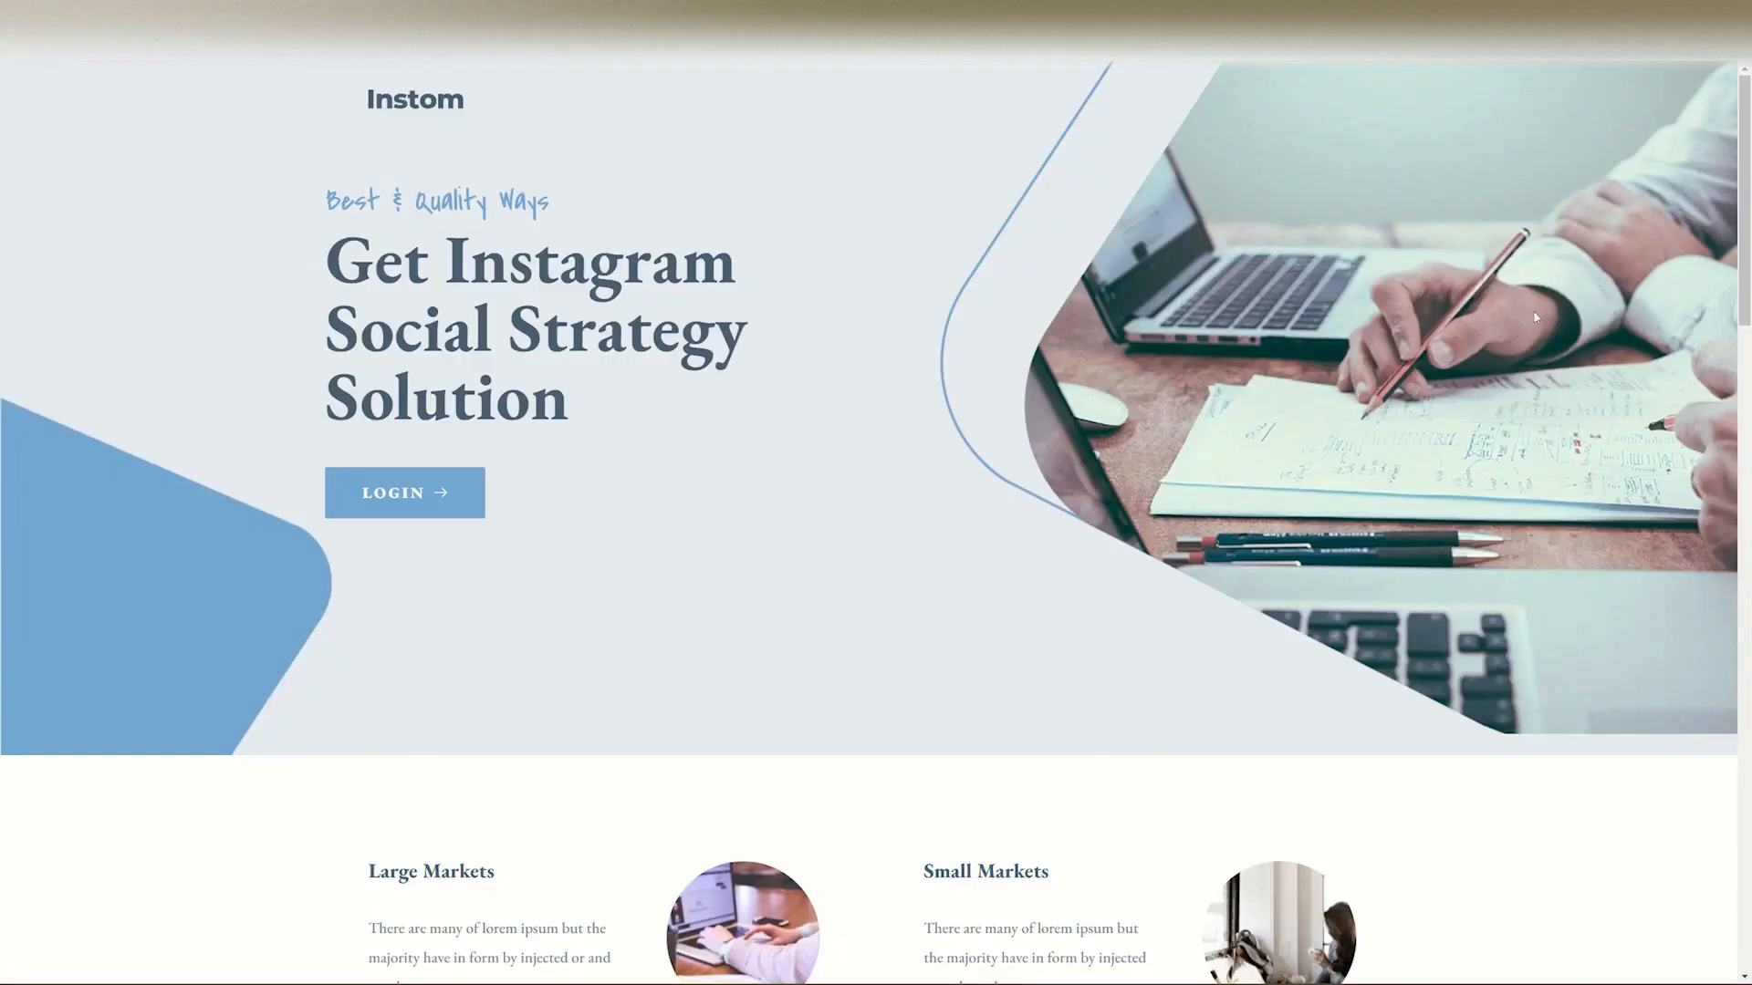
{"action": "left_click_drag", "start_coordinate": [1747, 215], "coordinate": [1747, 625]}
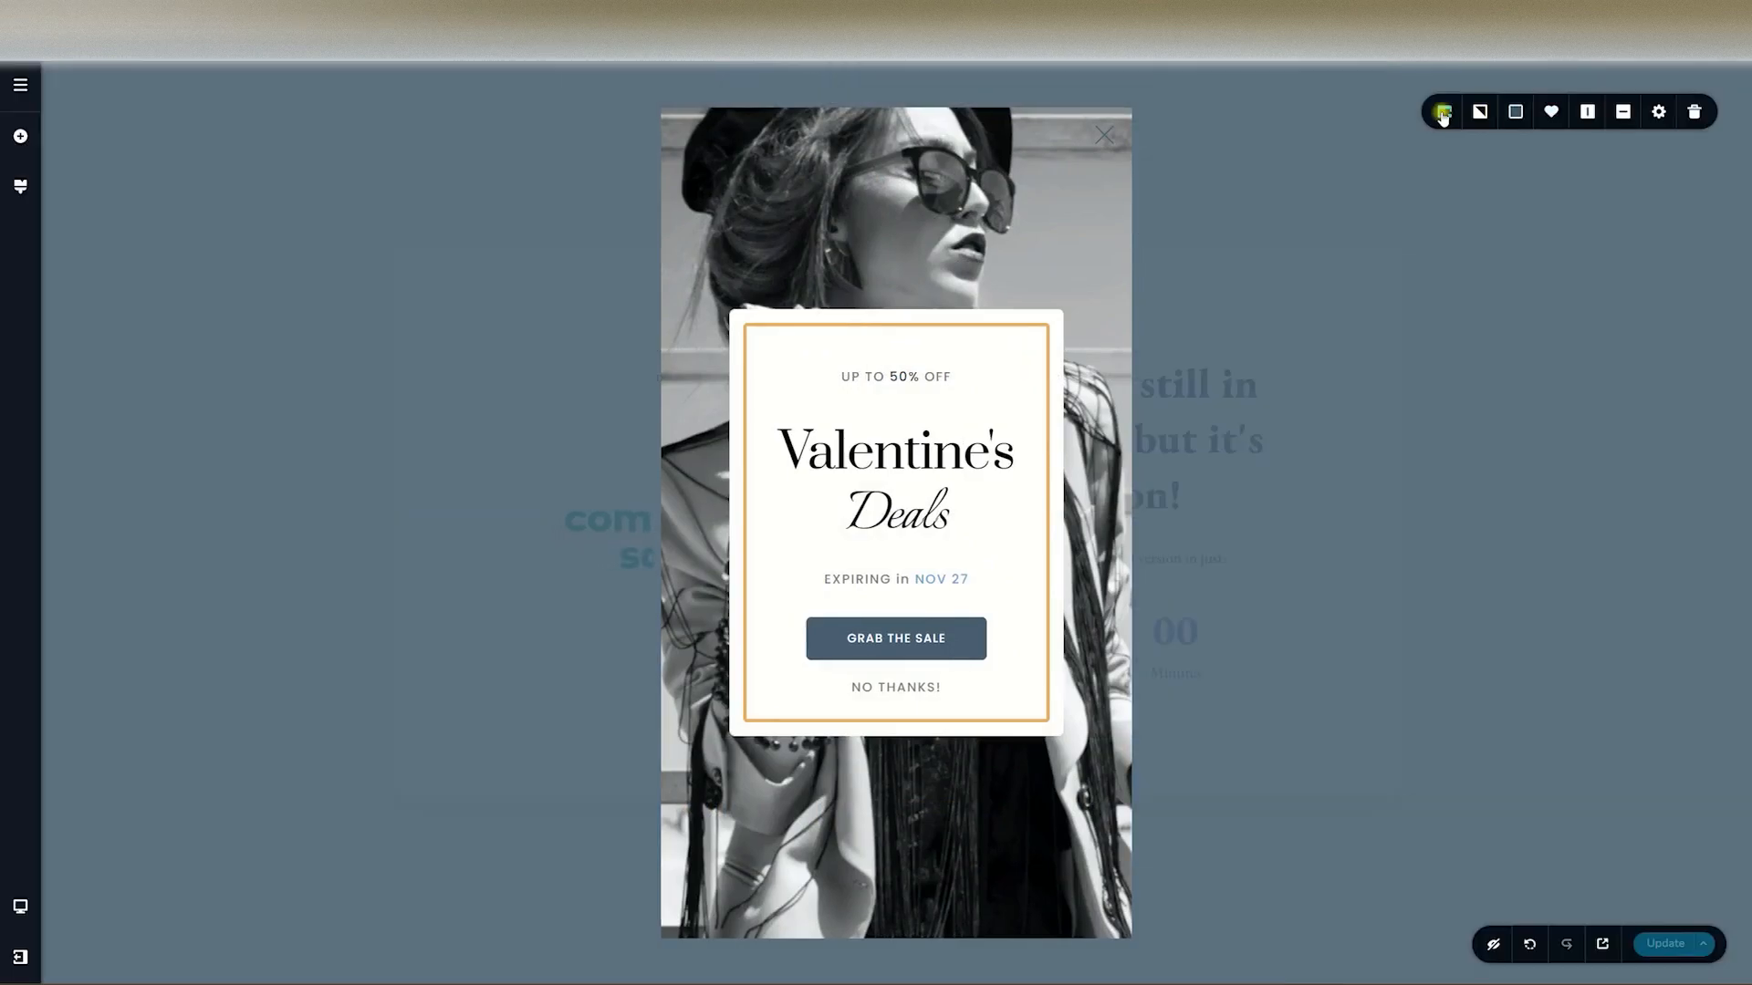
Step: Add On Page Exit Intent as a second popup trigger and toggle the Trigger Popup Only Once option
{"action": "left_click", "coordinate": [1443, 112]}
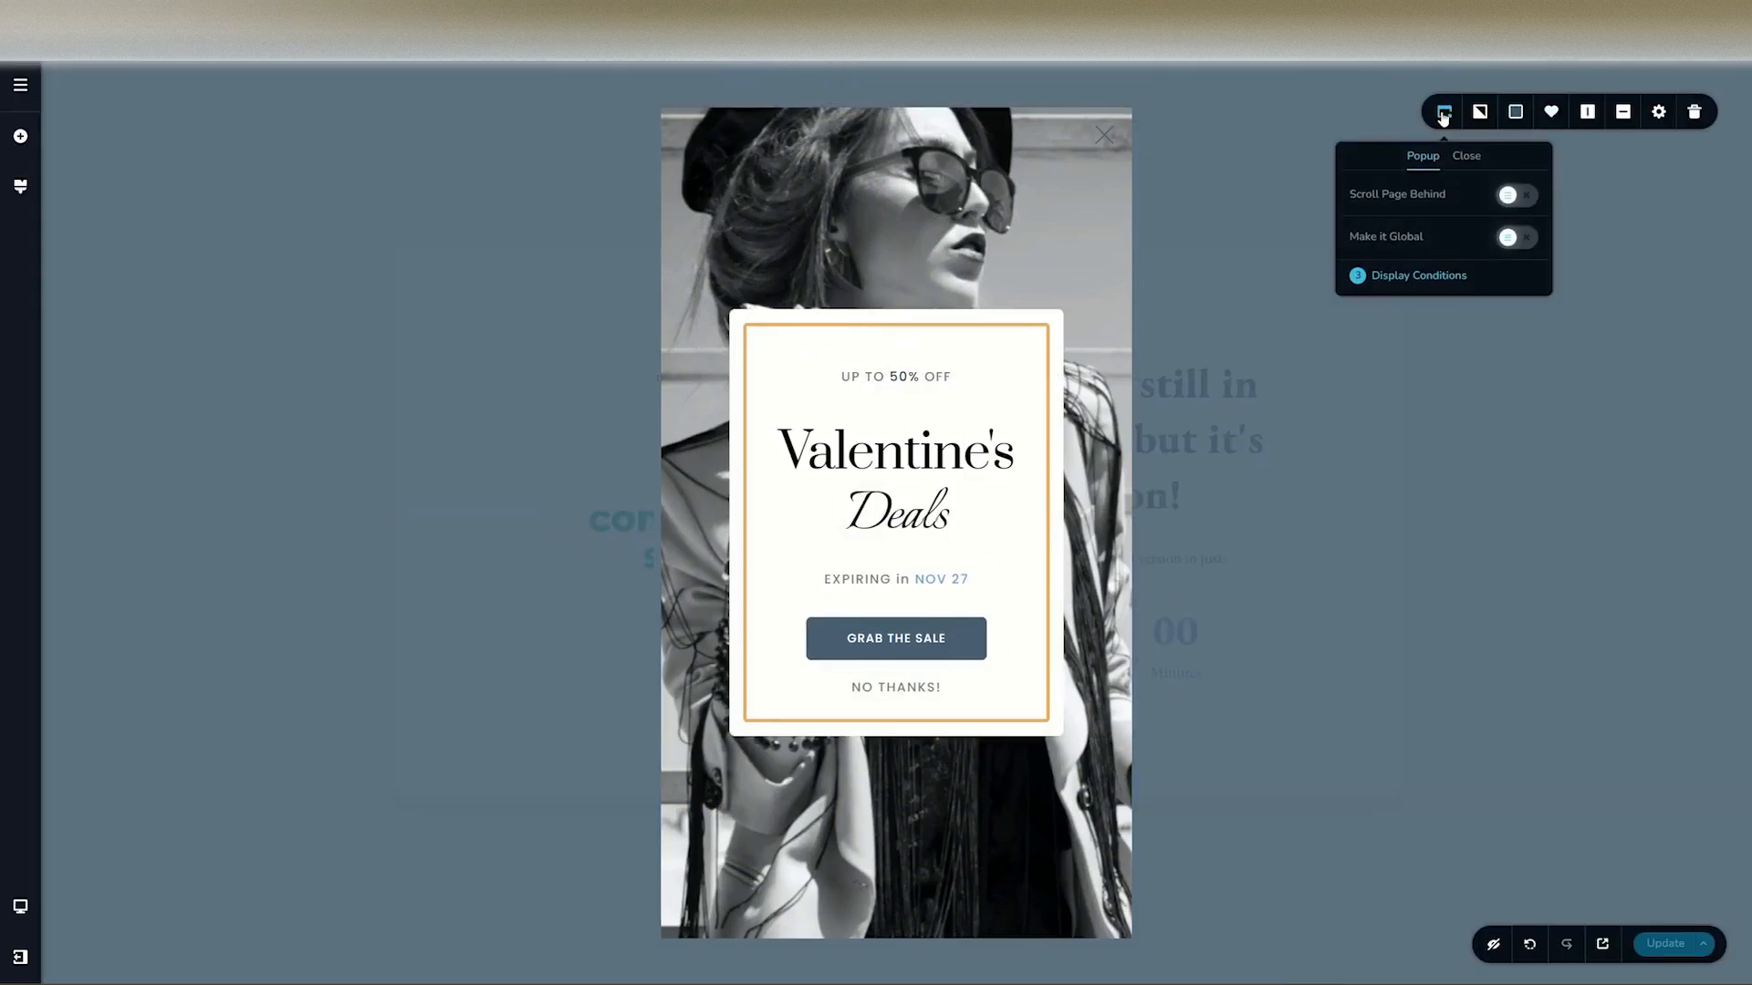
{"action": "left_click", "coordinate": [1412, 276]}
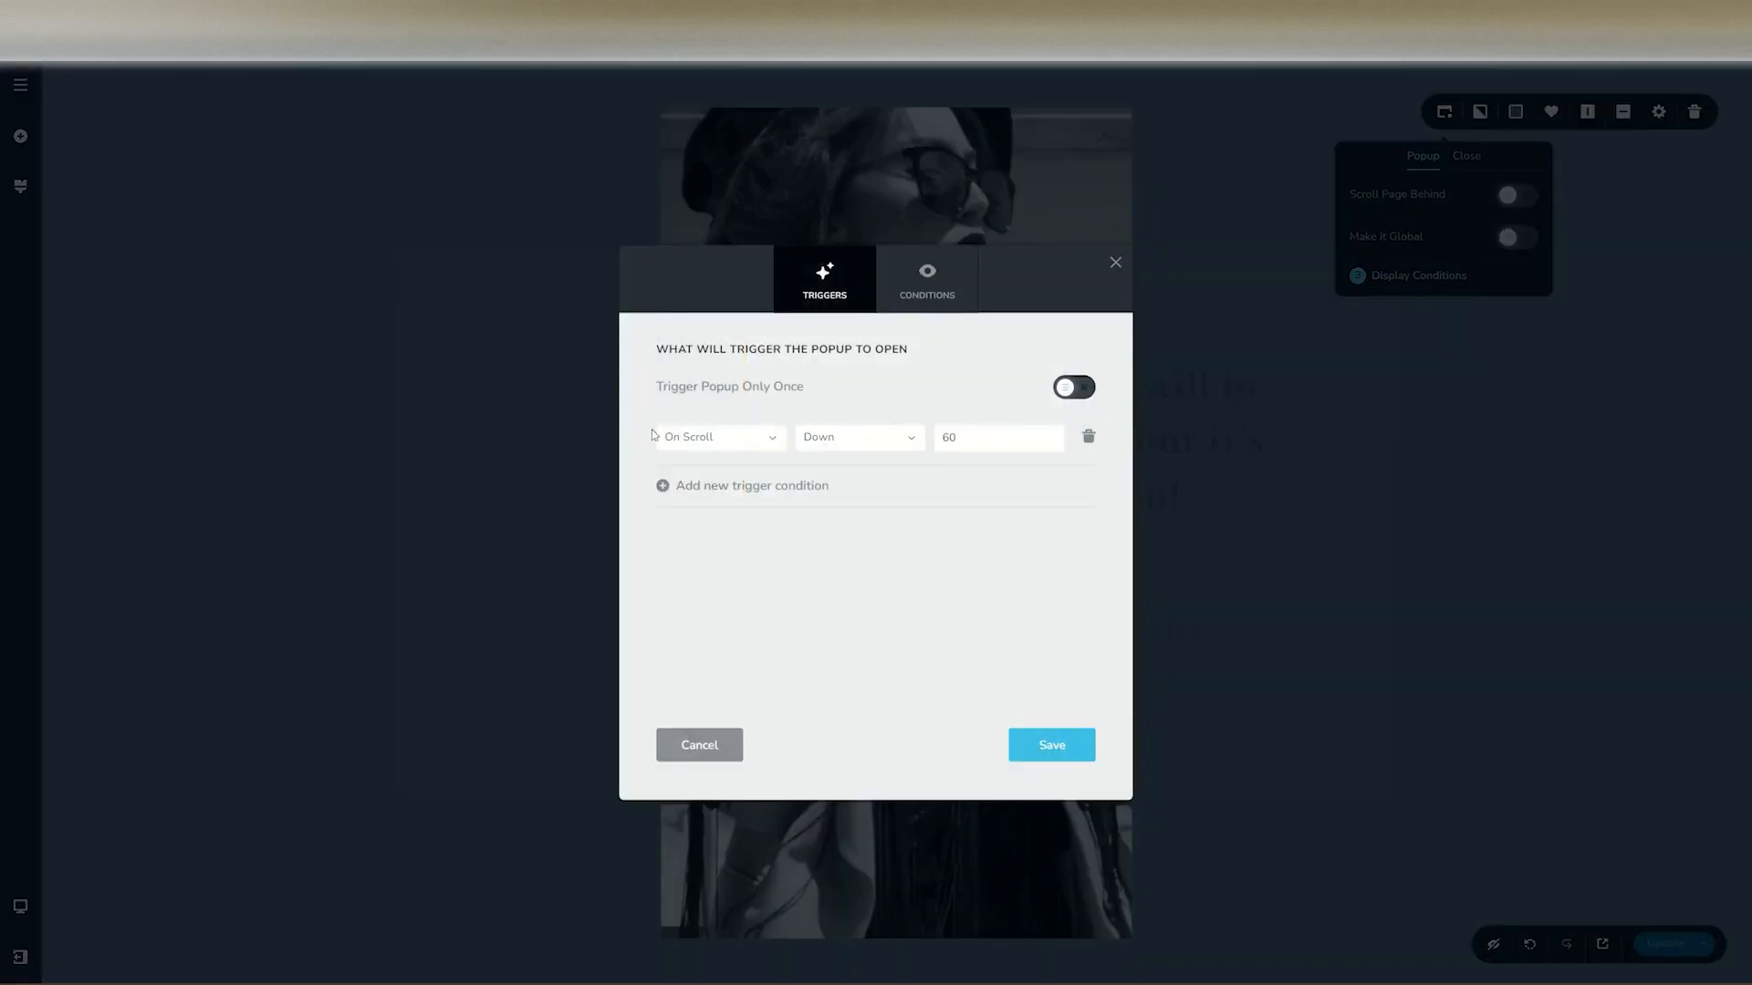
{"action": "left_click", "coordinate": [734, 486]}
{"action": "left_click", "coordinate": [743, 494]}
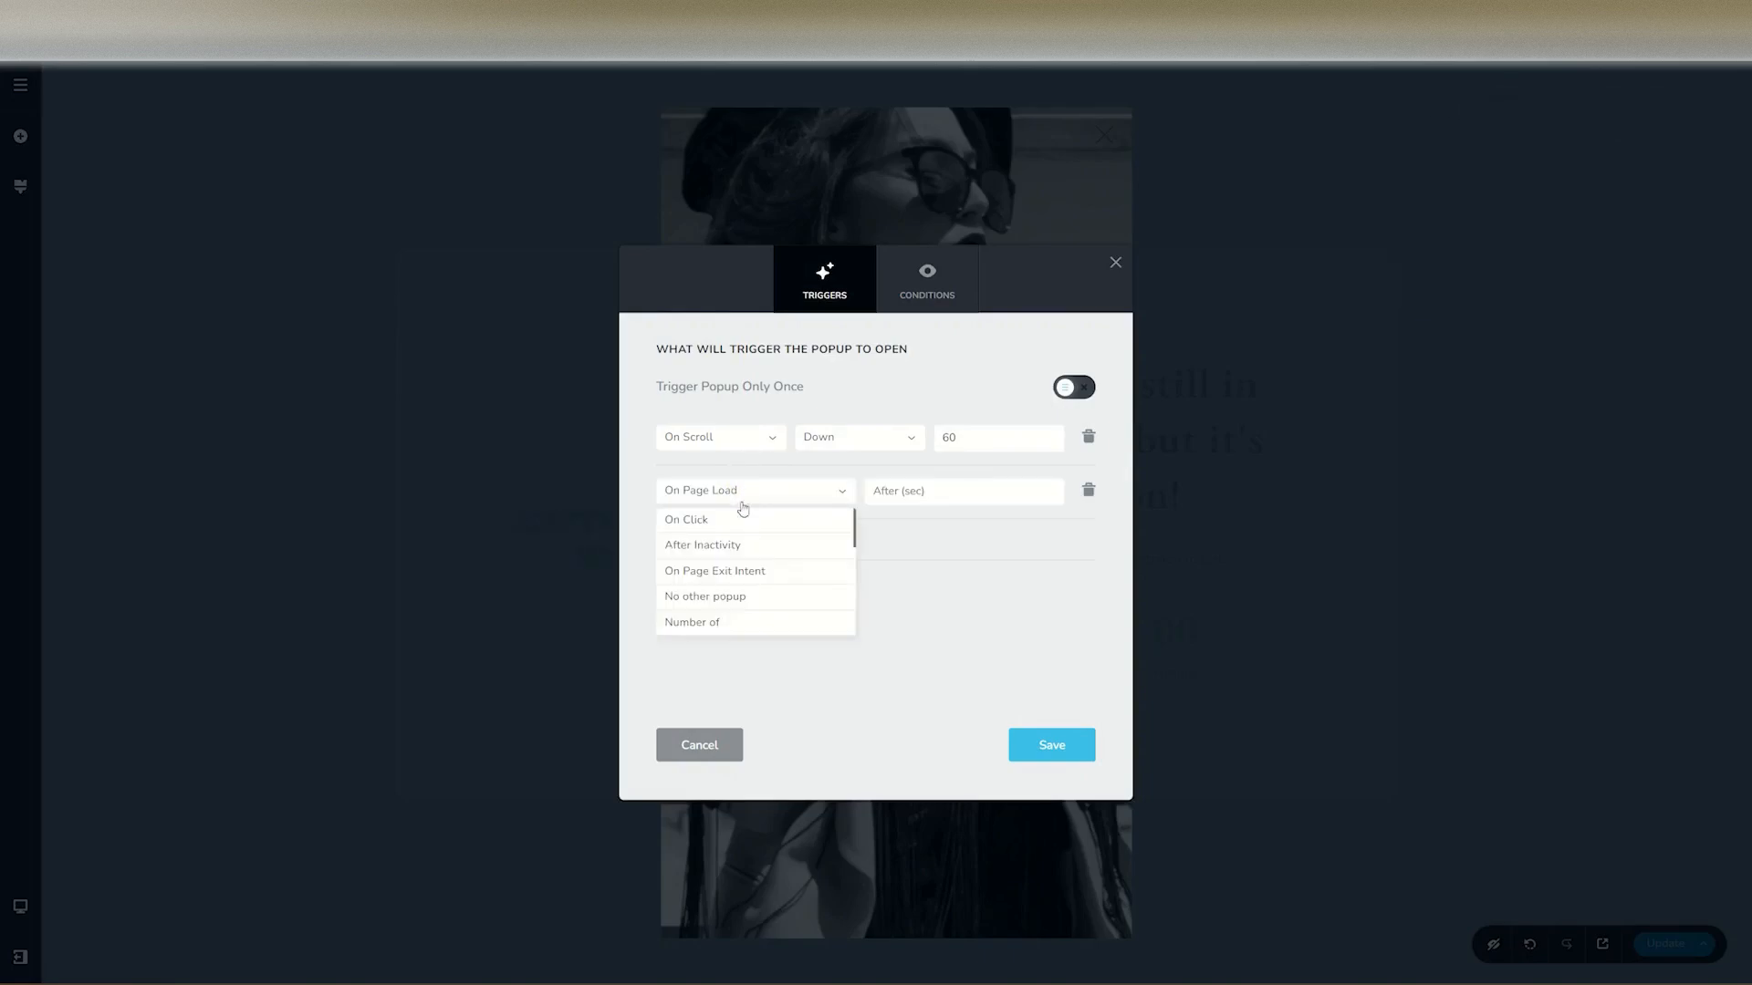
{"action": "left_click", "coordinate": [741, 571]}
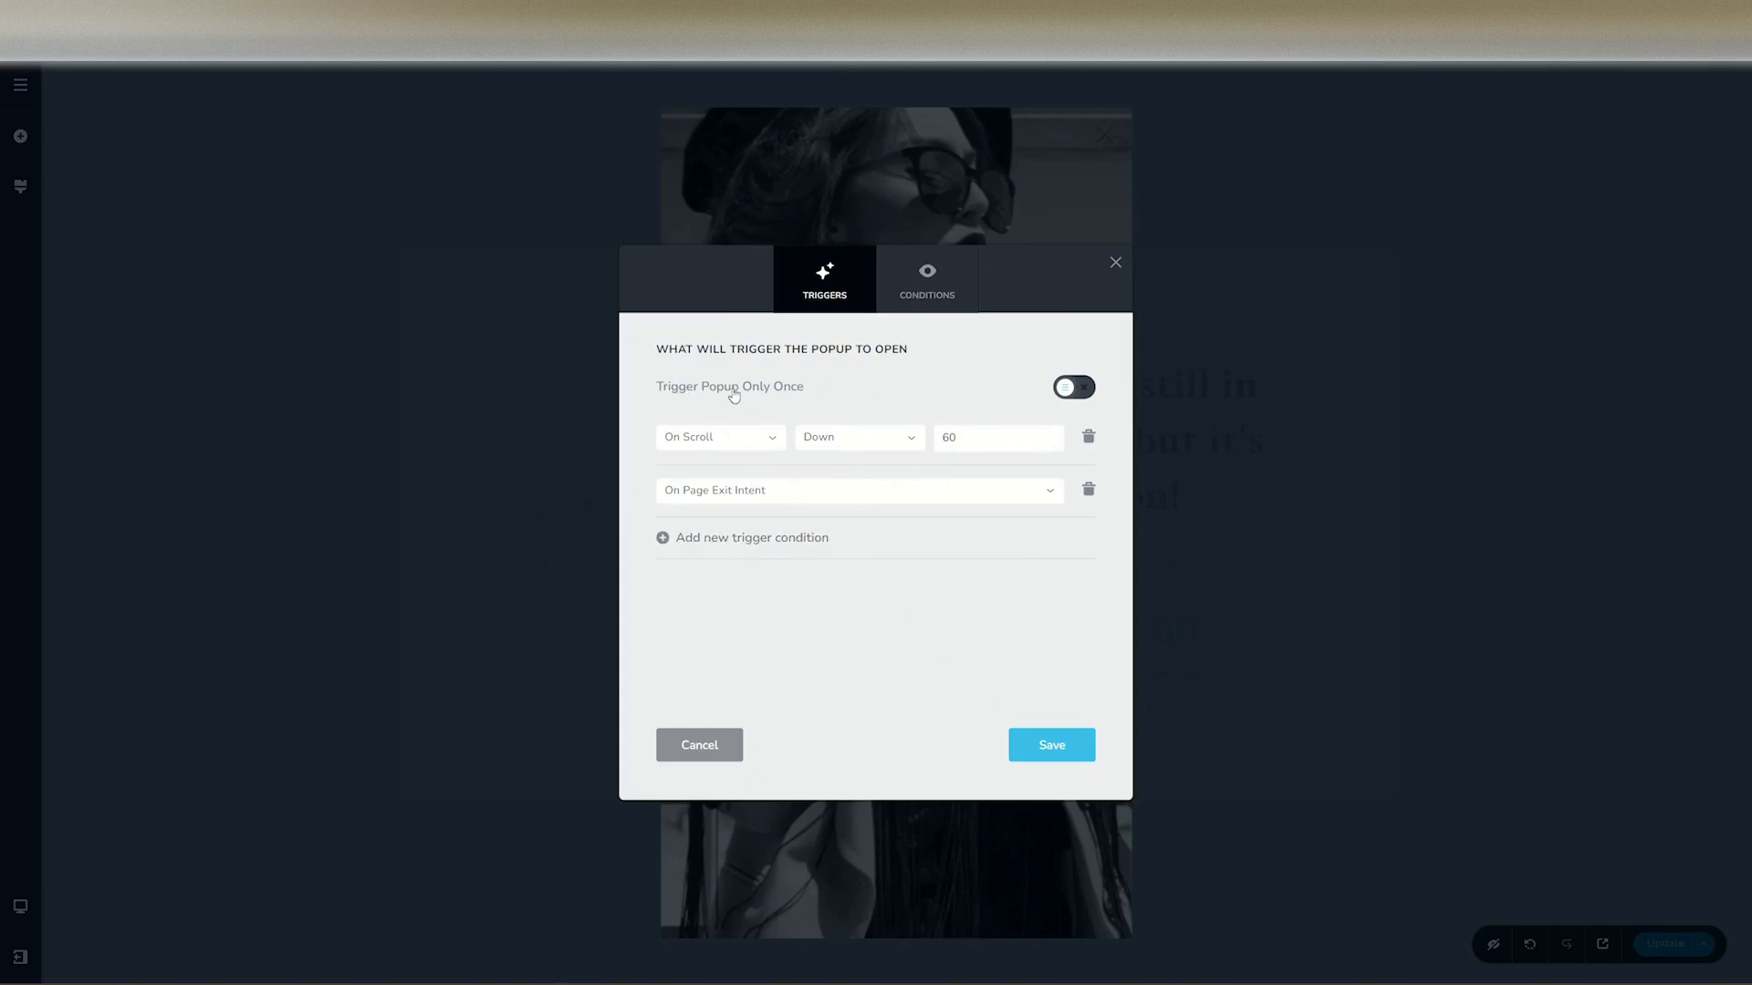
{"action": "left_click", "coordinate": [1059, 391]}
Step: Try limiting the popup's included display condition to Pages, and set it back to All
{"action": "left_click", "coordinate": [929, 292]}
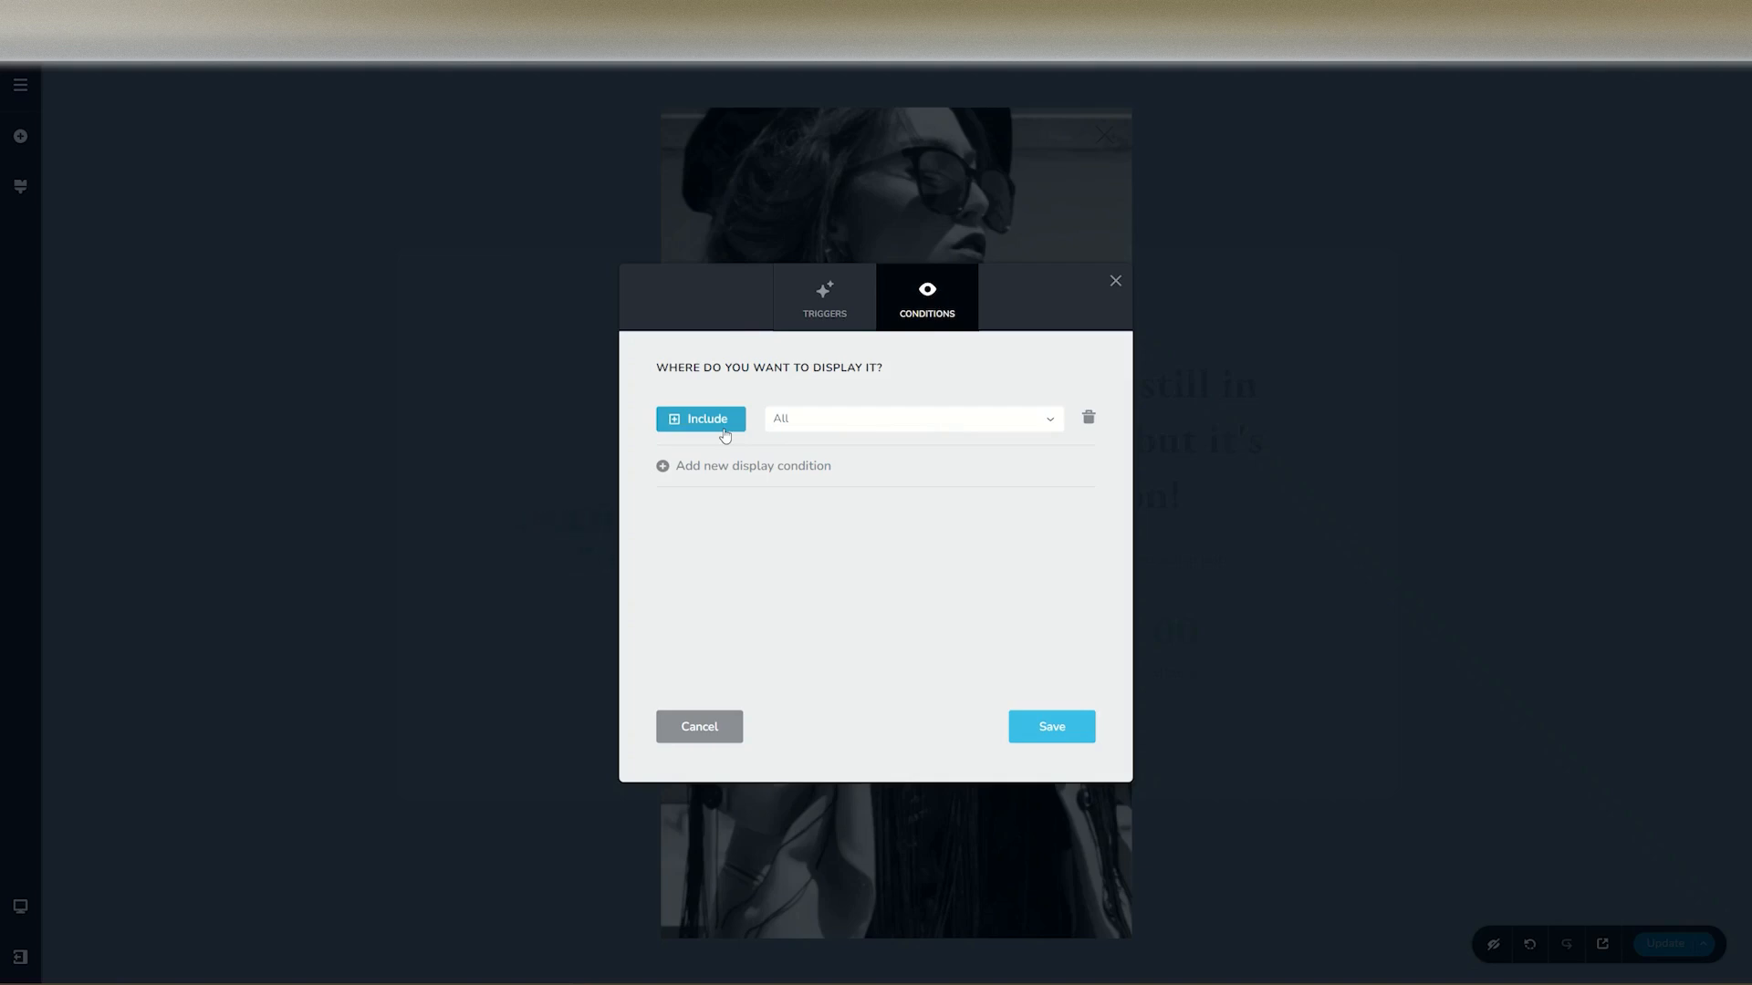
{"action": "left_click", "coordinate": [818, 421]}
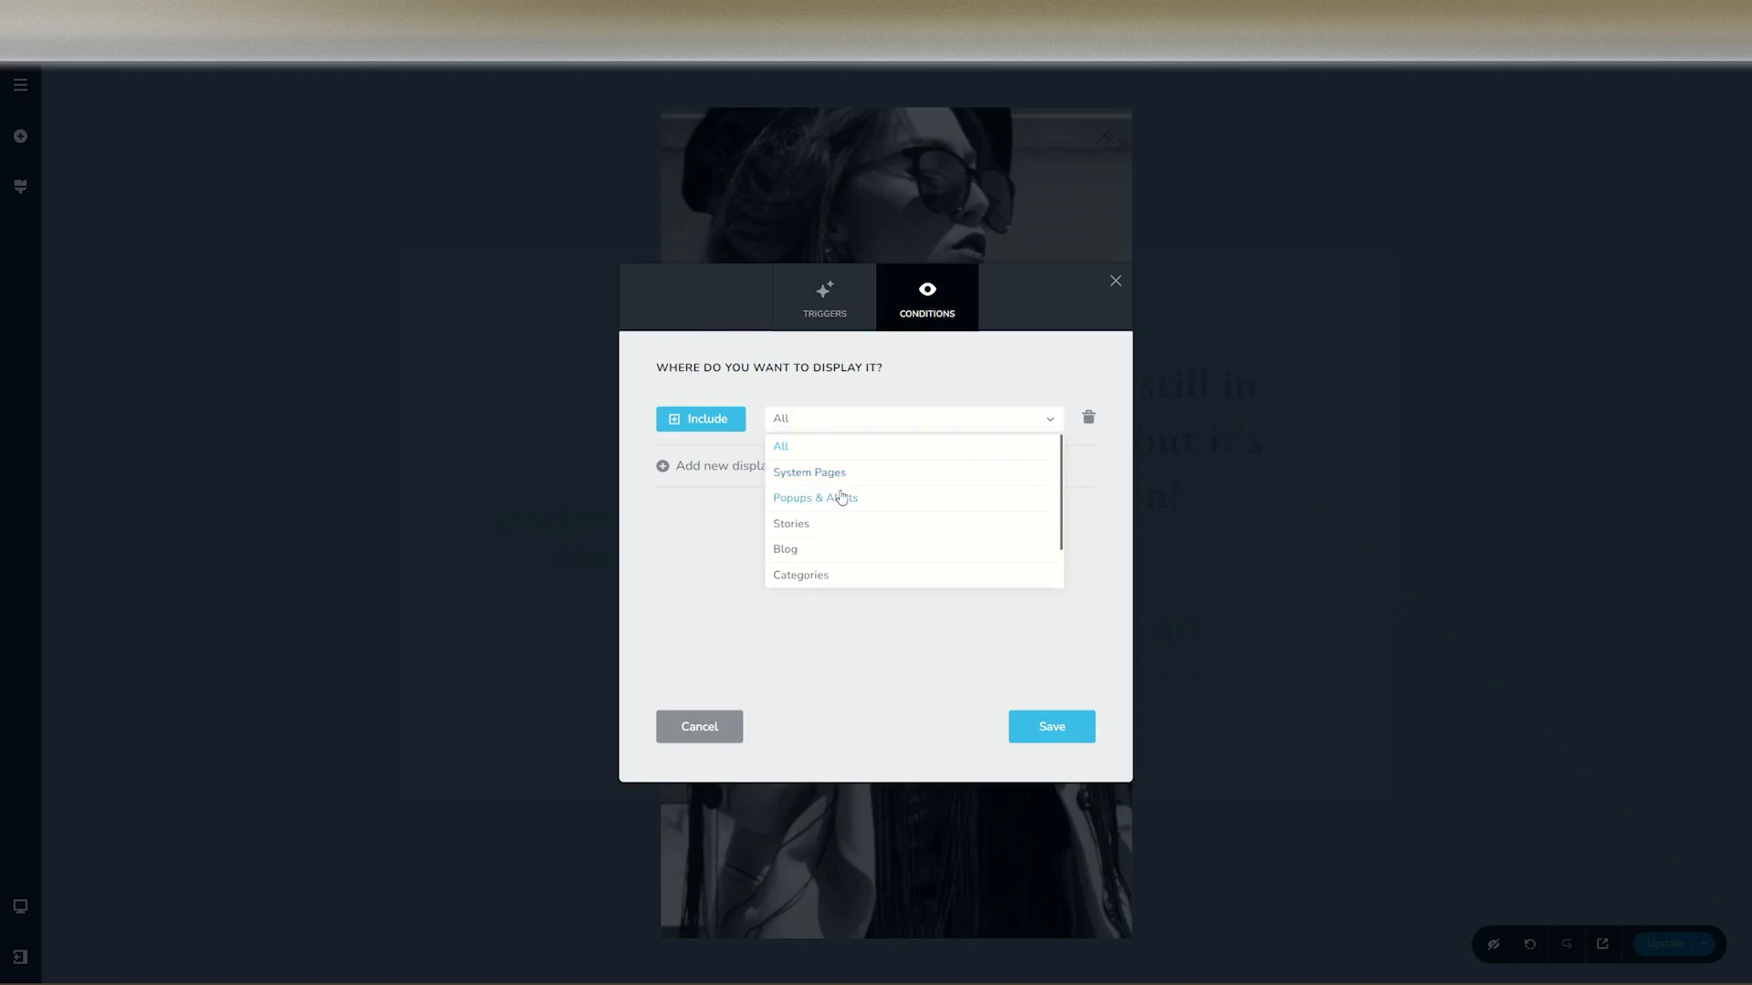
{"action": "scroll", "coordinate": [833, 525], "scroll_direction": "down", "scroll_amount": 1}
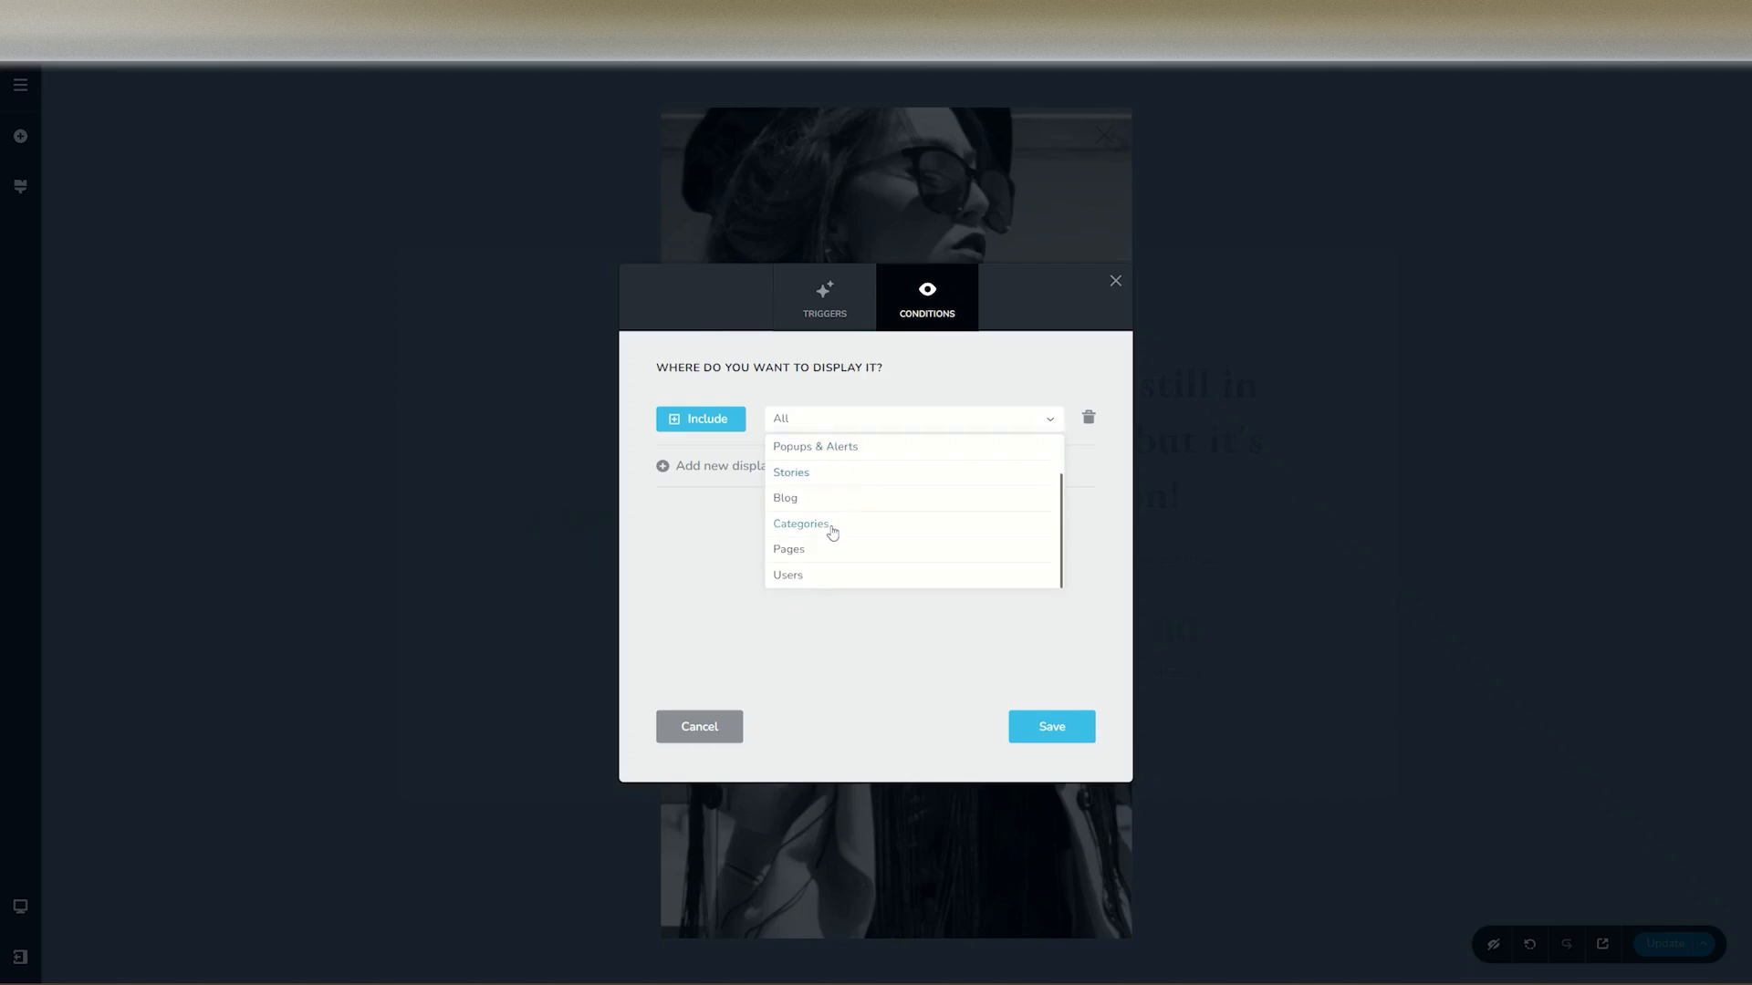
{"action": "left_click", "coordinate": [788, 550]}
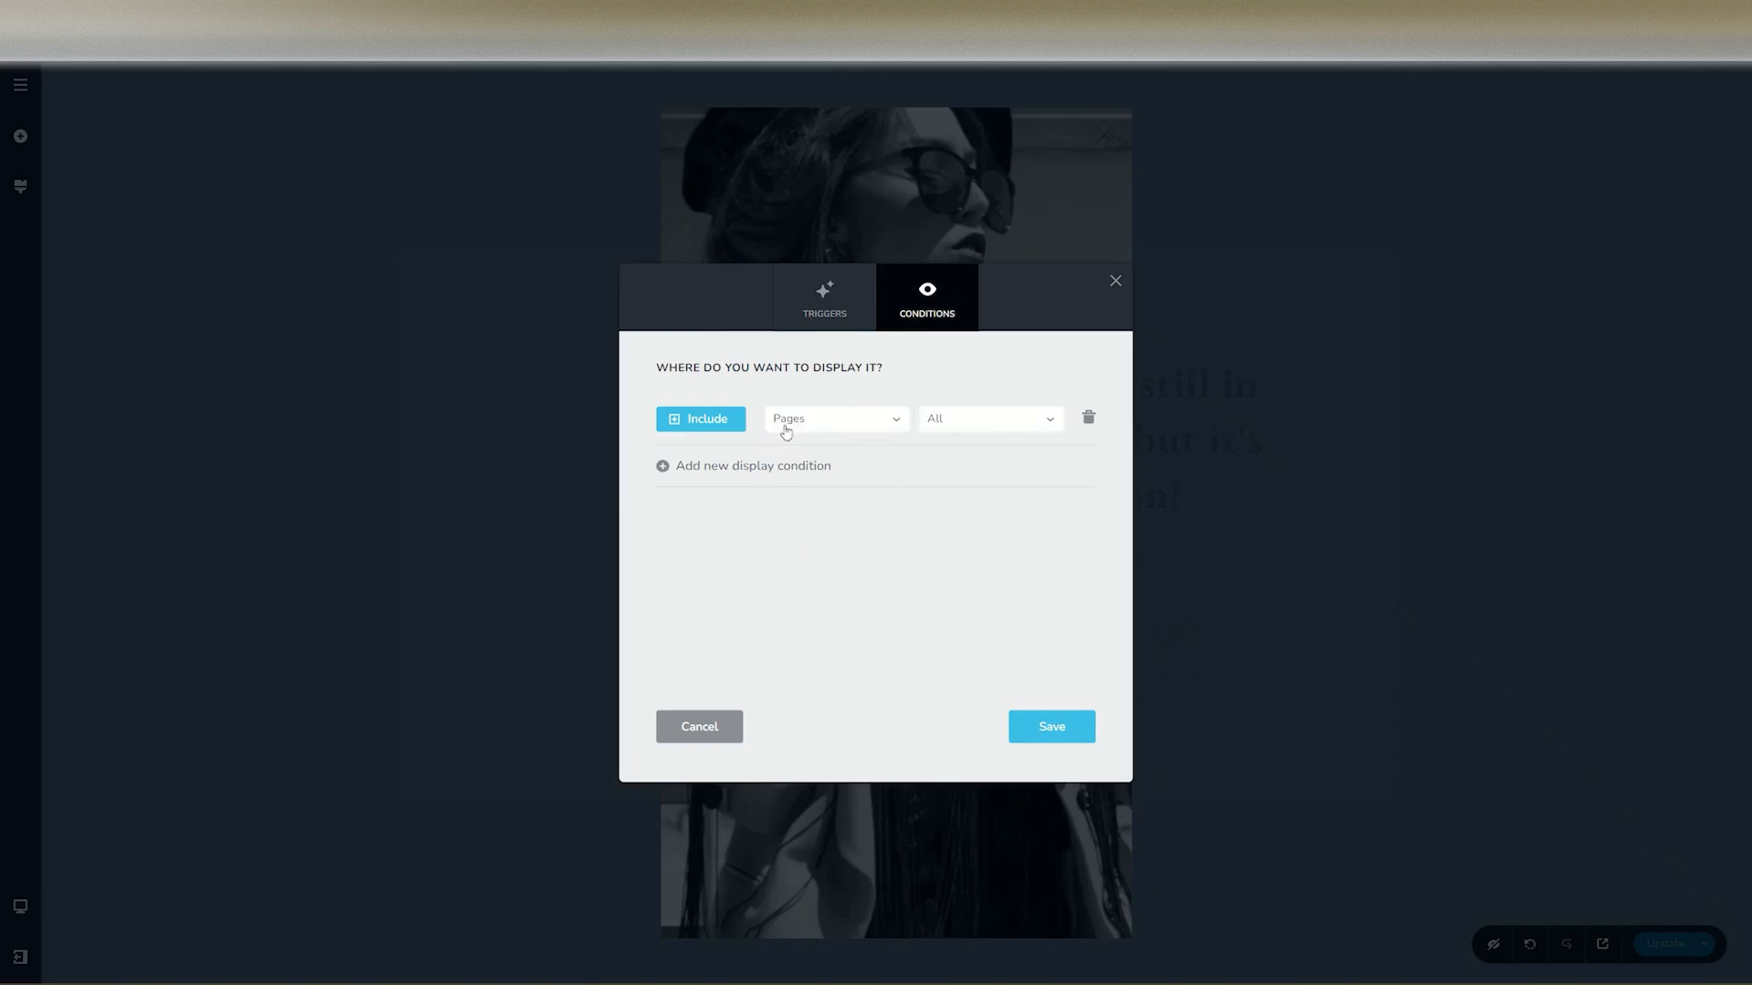
{"action": "left_click", "coordinate": [949, 421]}
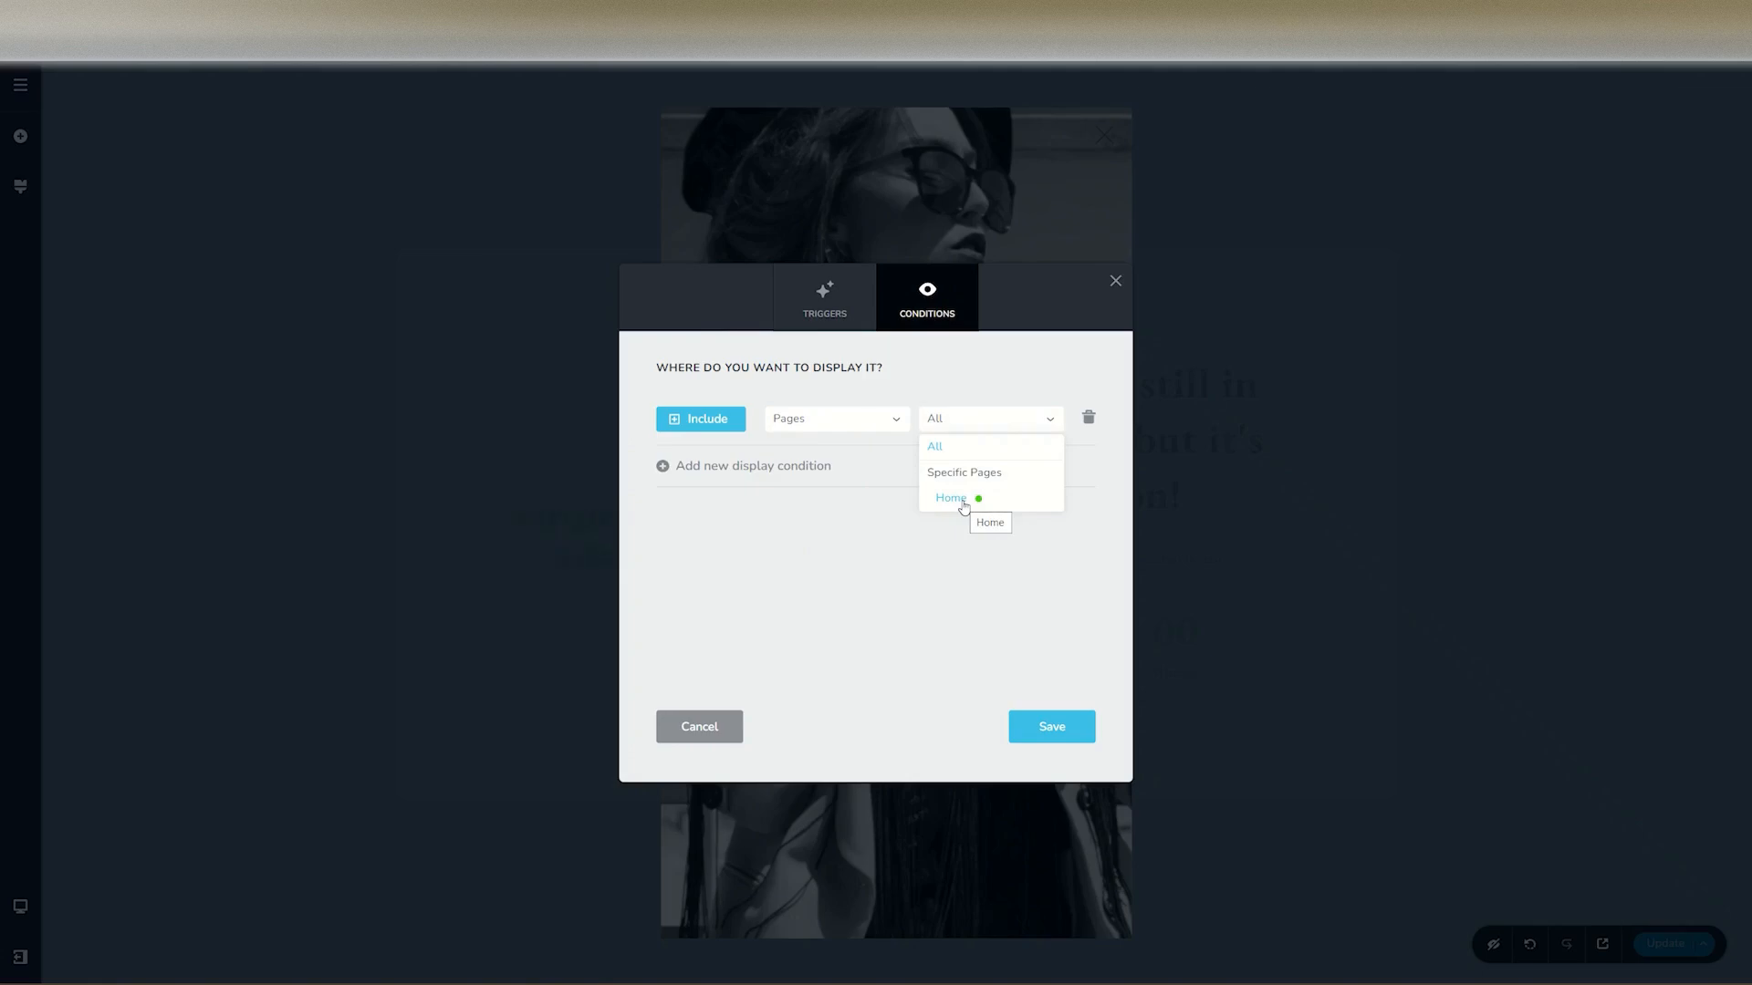
{"action": "left_click", "coordinate": [896, 421]}
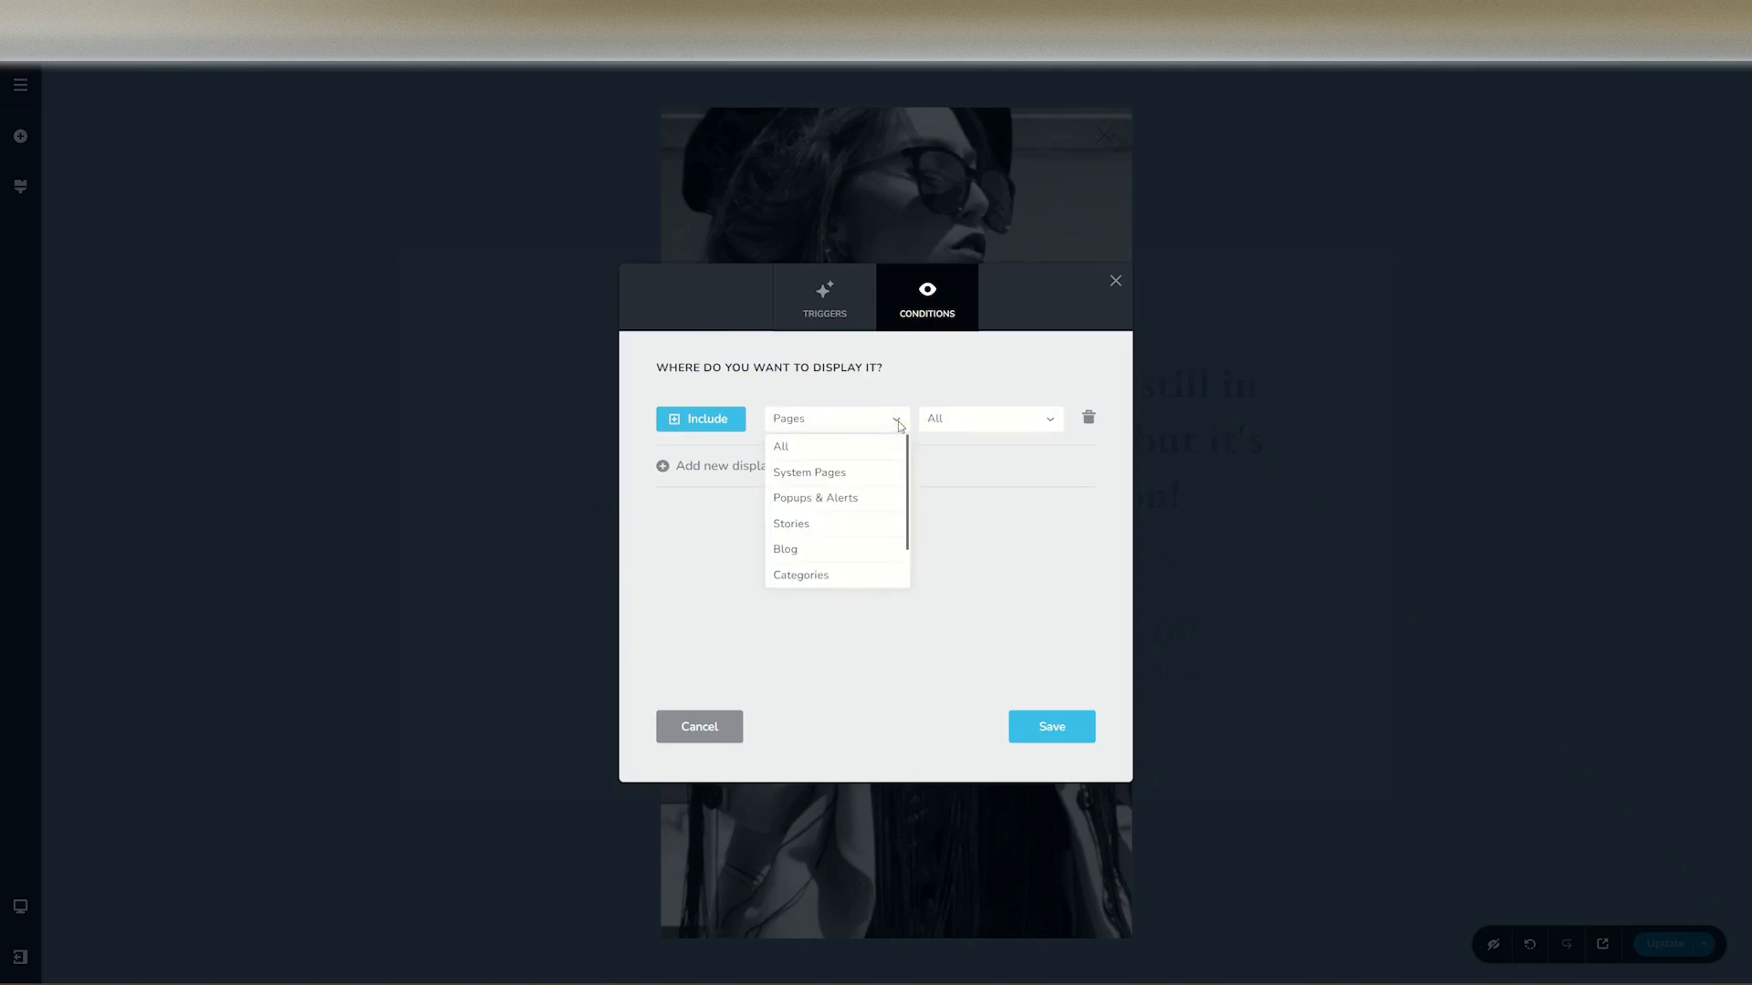
{"action": "left_click", "coordinate": [836, 447]}
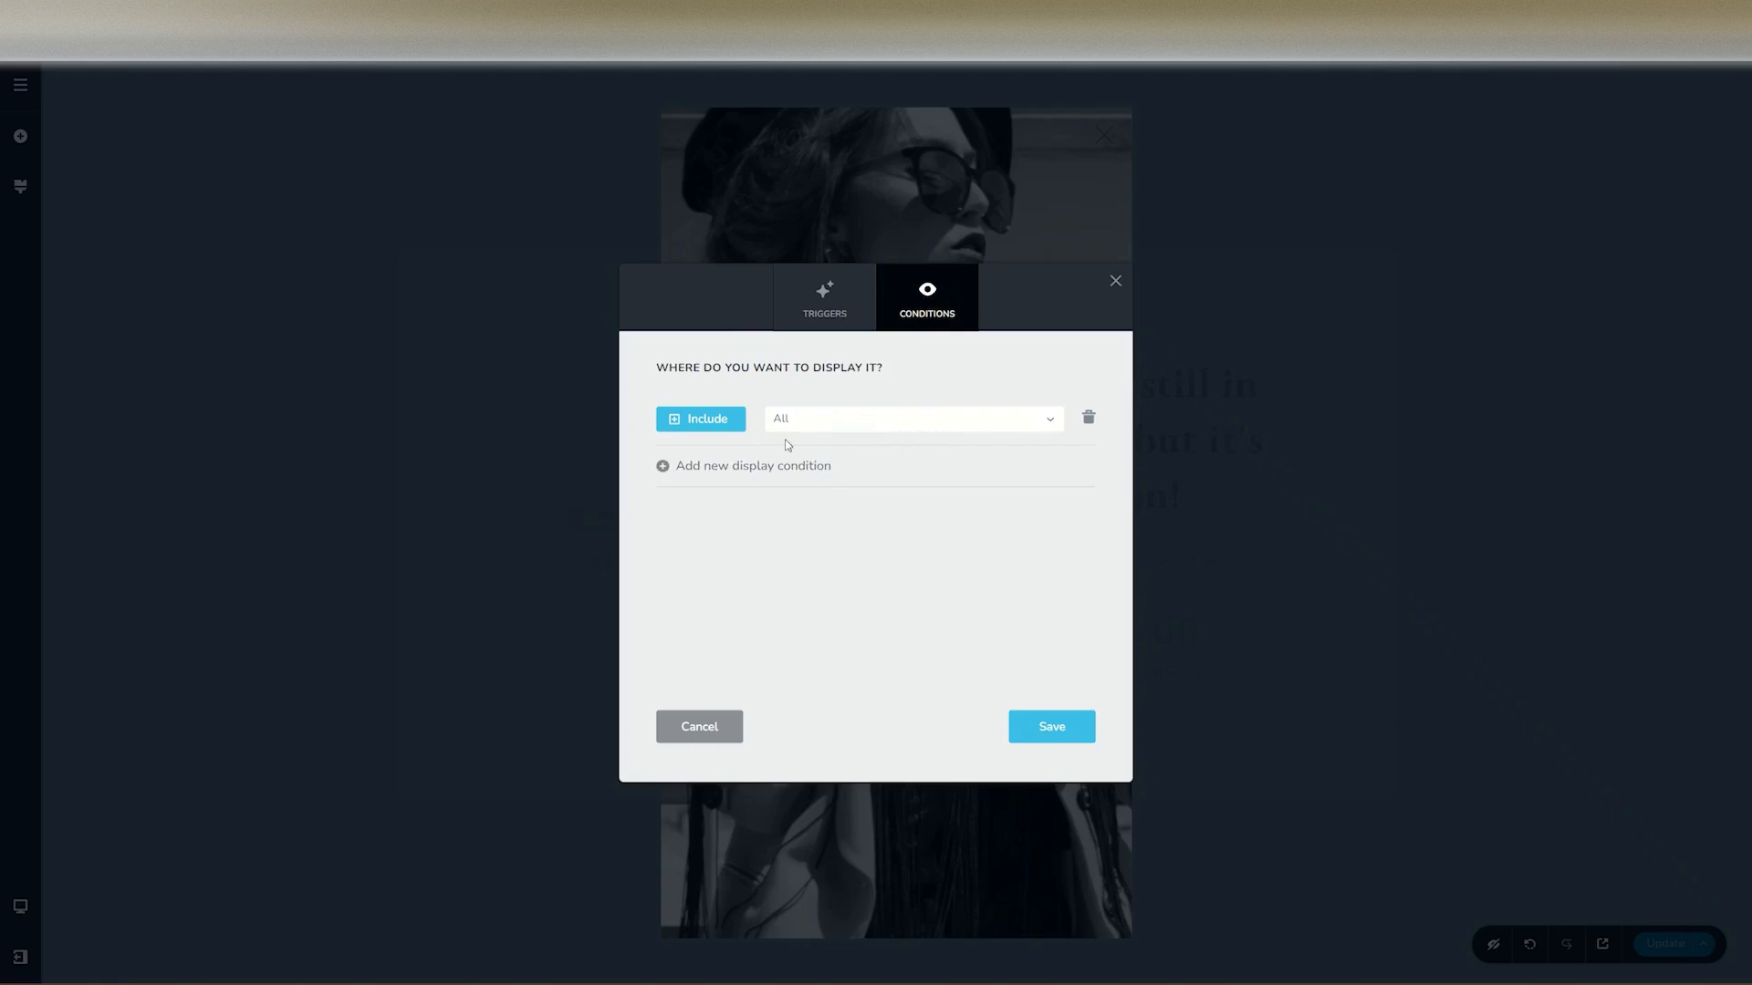
Step: Add a second display condition that excludes Pages from showing the popup
{"action": "left_click", "coordinate": [698, 466]}
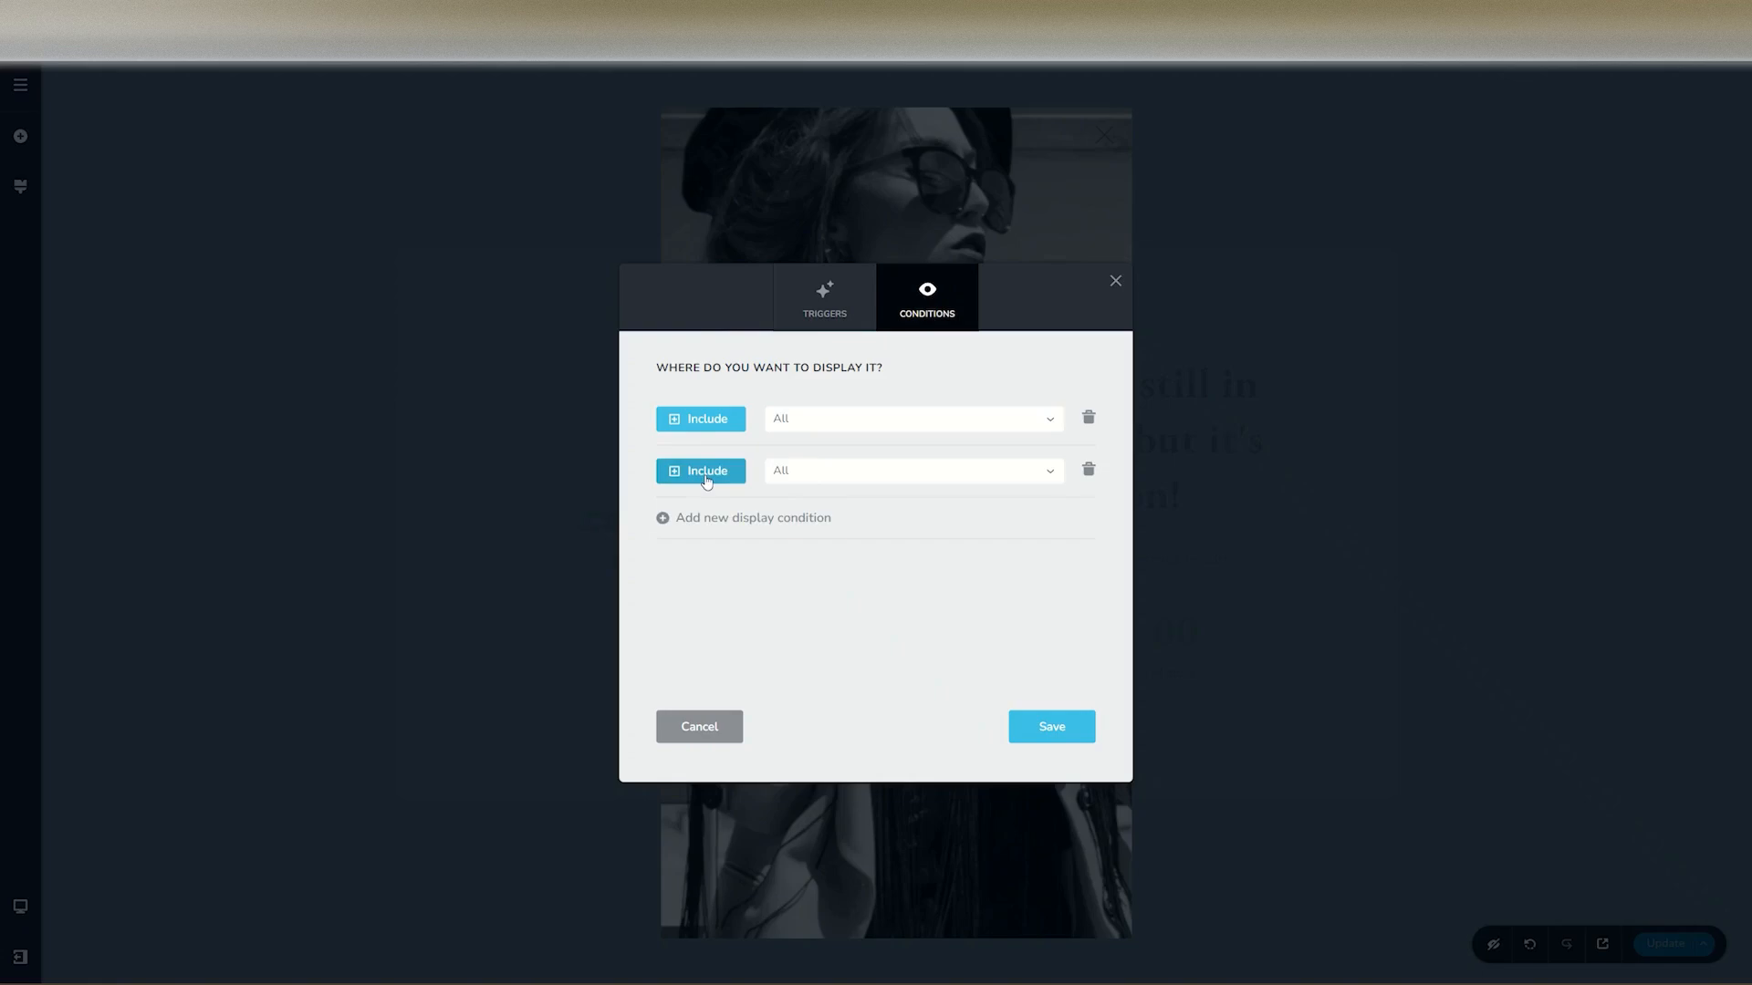
{"action": "left_click", "coordinate": [706, 479]}
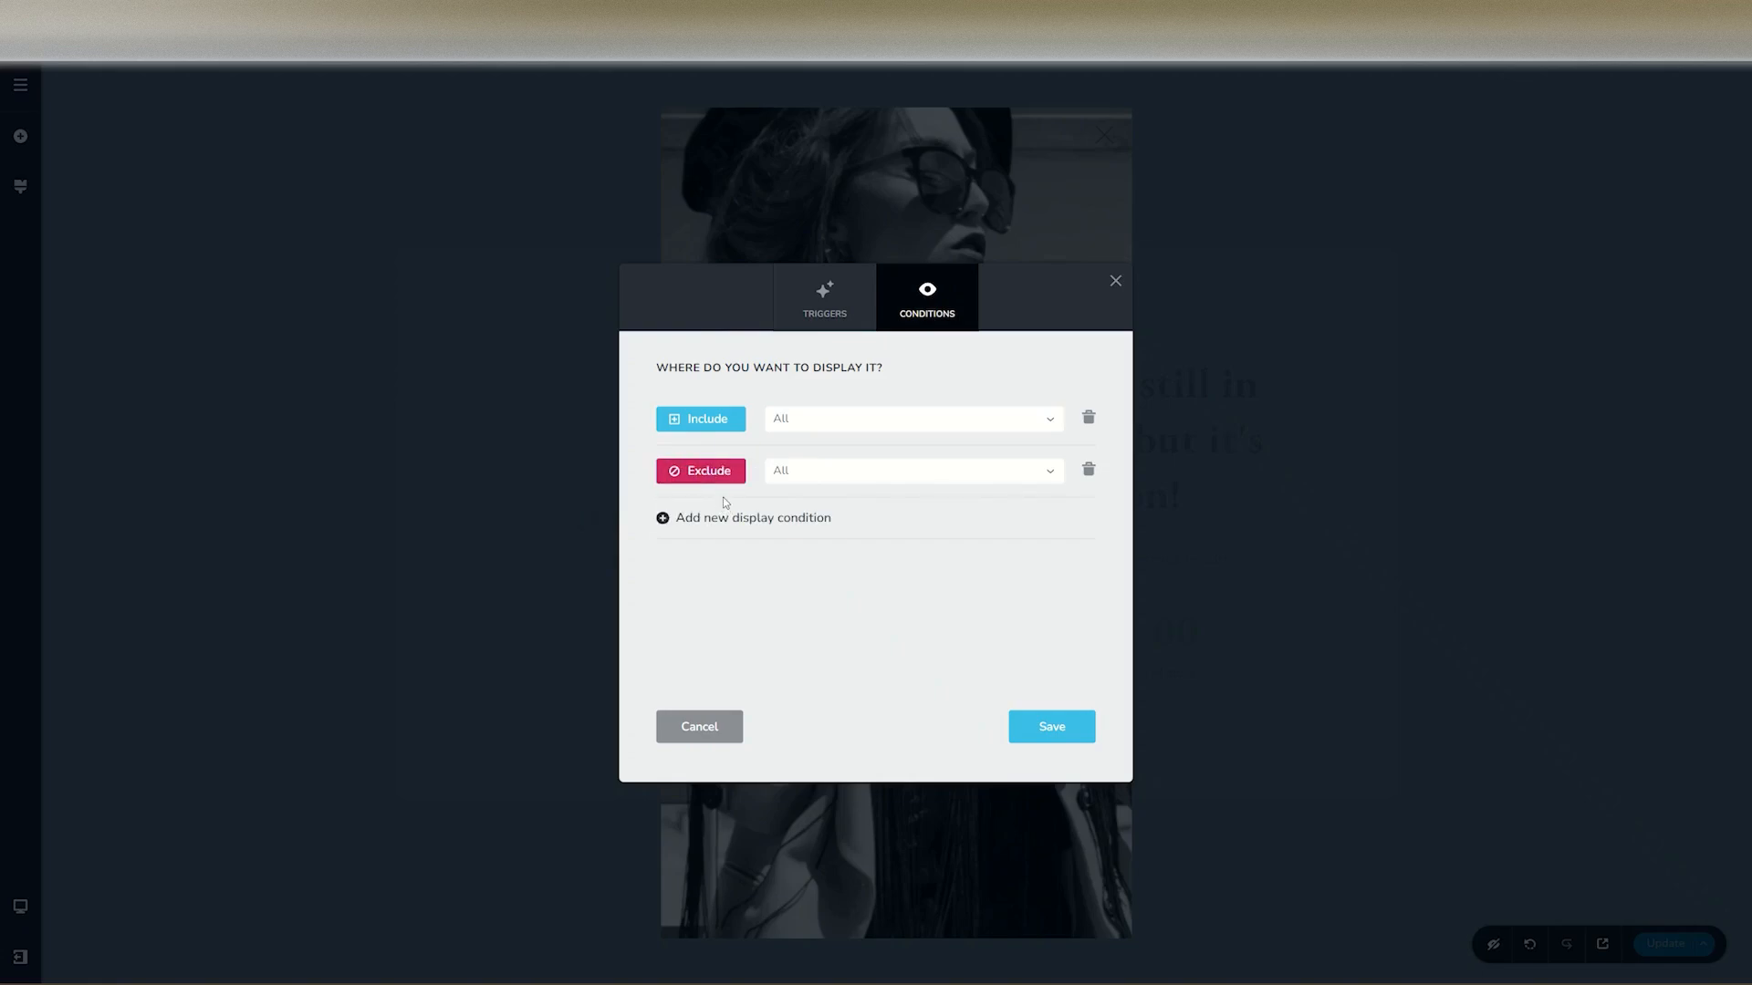
{"action": "left_click", "coordinate": [851, 470]}
{"action": "scroll", "coordinate": [809, 591], "scroll_direction": "down", "scroll_amount": 1}
{"action": "left_click", "coordinate": [792, 601]}
Step: Return to the popup's triggers and browse the alternative types for the On Scroll trigger, down to Current Date
{"action": "left_click", "coordinate": [858, 305]}
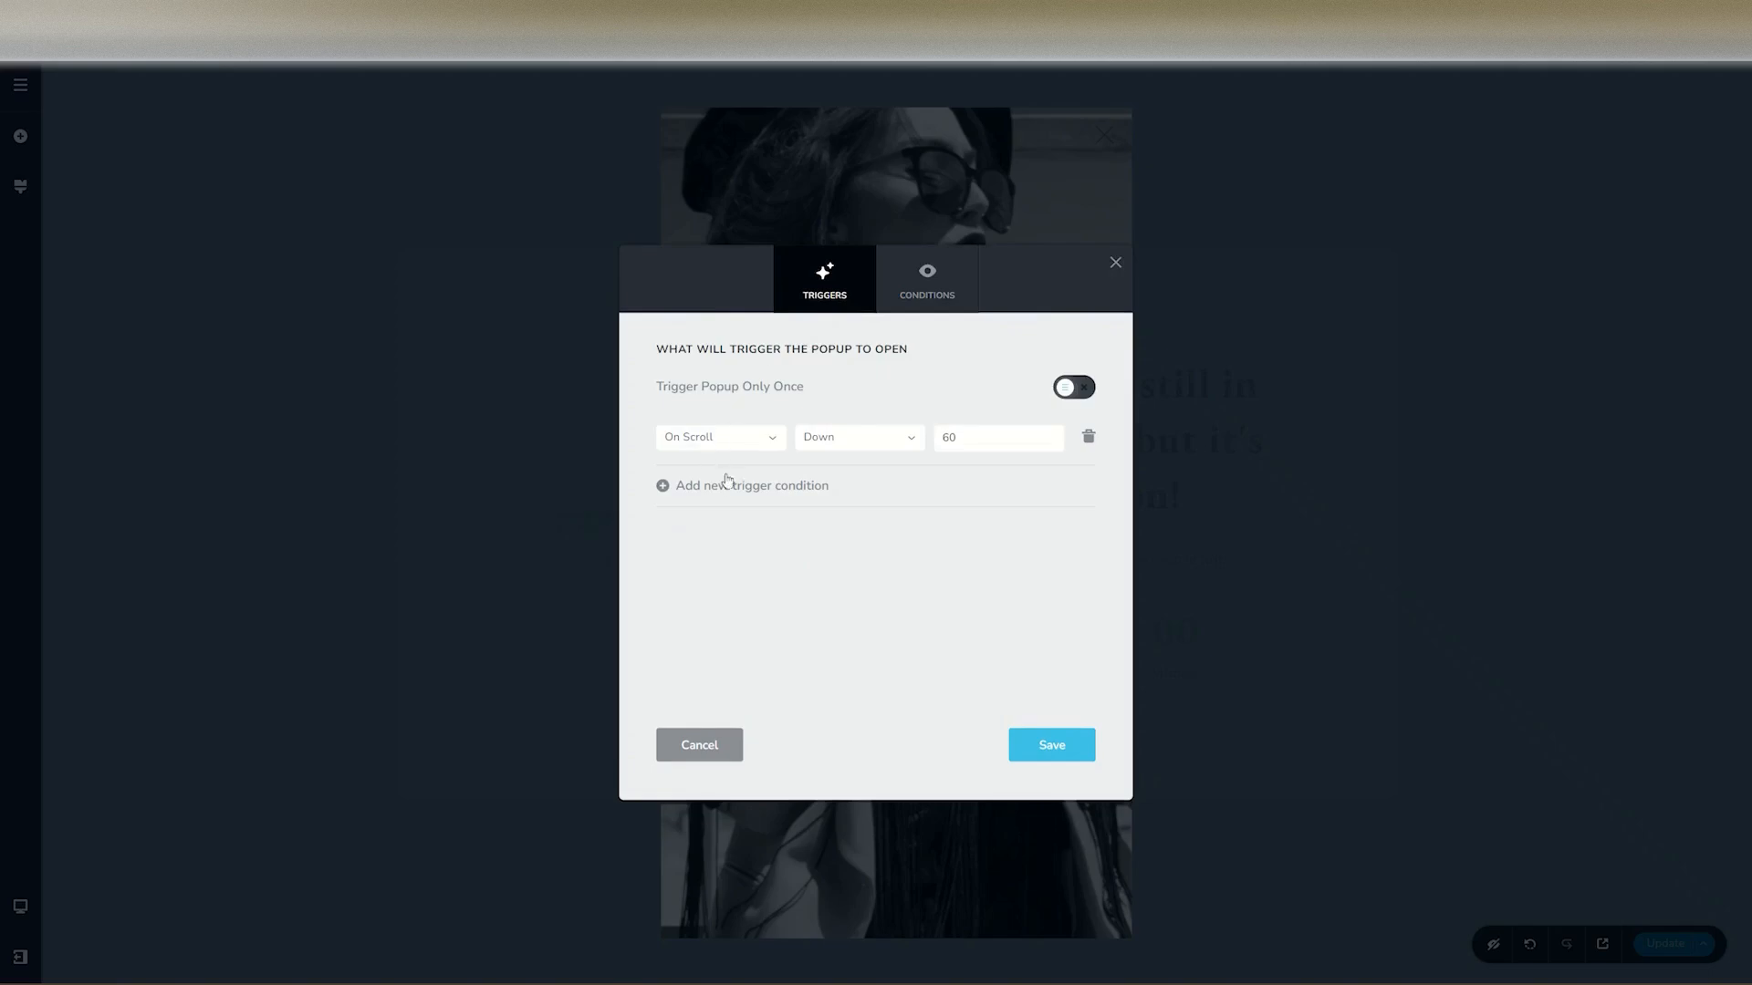
{"action": "left_click", "coordinate": [753, 443]}
{"action": "scroll", "coordinate": [753, 483], "scroll_direction": "down", "scroll_amount": 5}
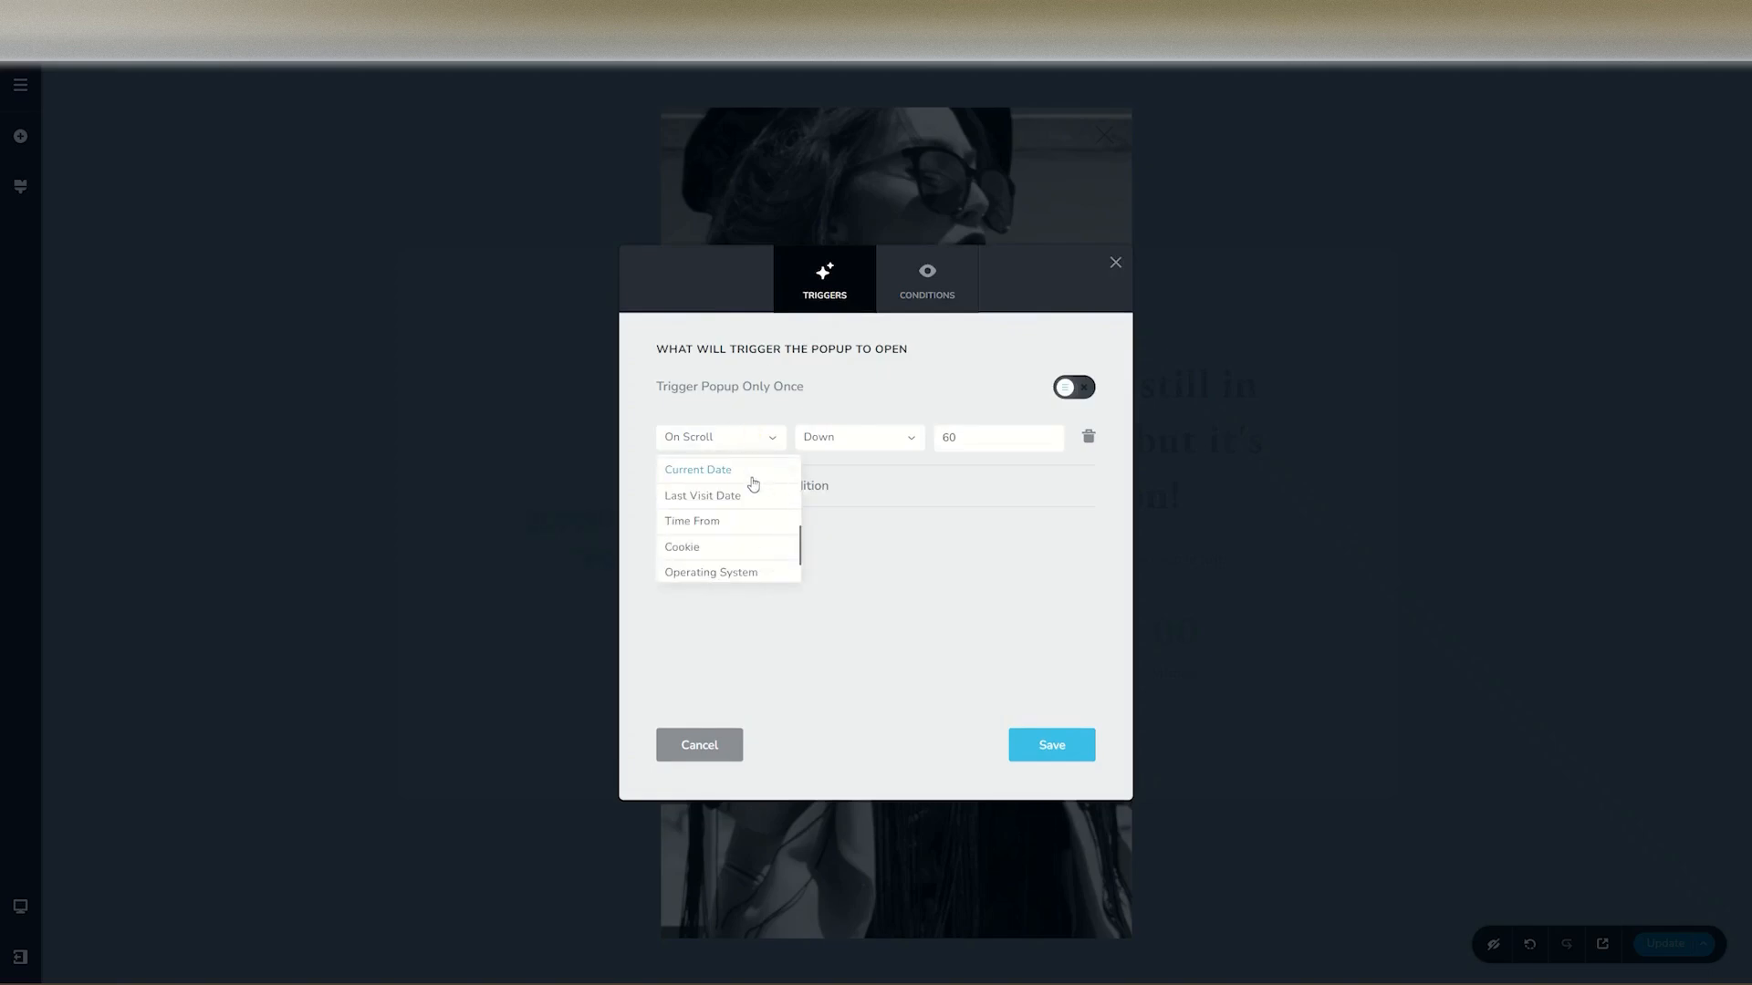